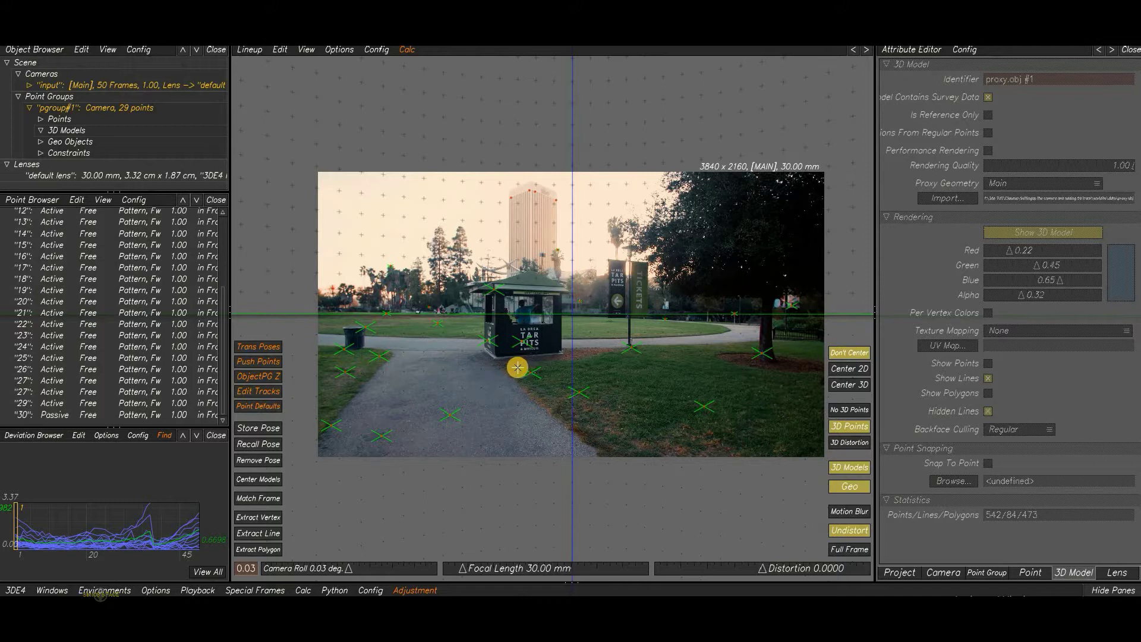
{"action": "scroll", "coordinate": [517, 367], "scroll_direction": "up", "scroll_amount": 1}
{"action": "key", "text": "space"}
{"action": "middle_click_drag", "start_coordinate": [544, 366], "coordinate": [463, 394]}
{"action": "scroll", "coordinate": [521, 377], "scroll_direction": "up", "scroll_amount": 1}
{"action": "middle_click_drag", "start_coordinate": [576, 361], "coordinate": [607, 360]}
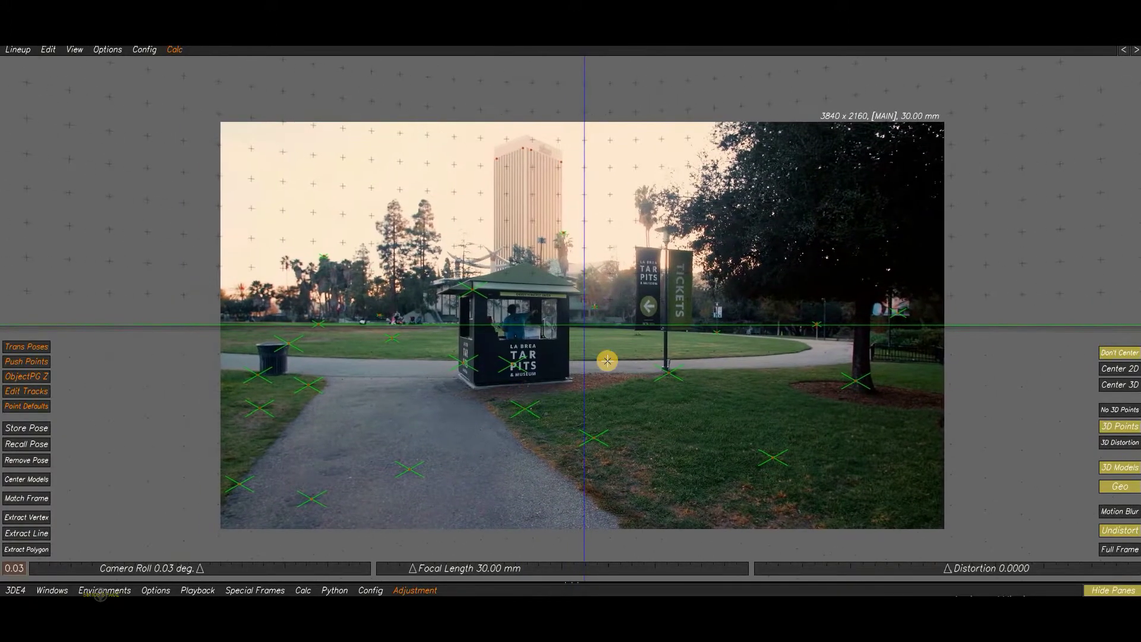
{"action": "scroll", "coordinate": [606, 354], "scroll_direction": "down", "scroll_amount": 1}
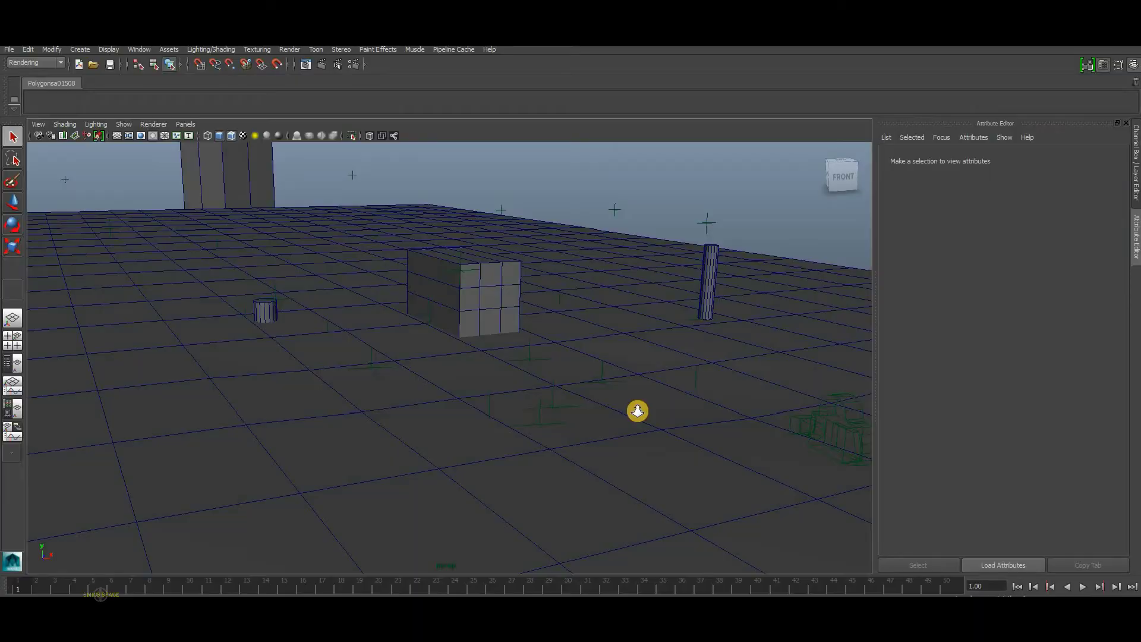
Step: Switch to Maya and examine the proxy ground grid, box, cylinders and tower relative to the tracked point locators
{"action": "scroll", "coordinate": [416, 351], "scroll_direction": "up", "scroll_amount": 3}
{"action": "left_click_drag", "start_coordinate": [411, 327], "coordinate": [424, 322], "text": "alt"}
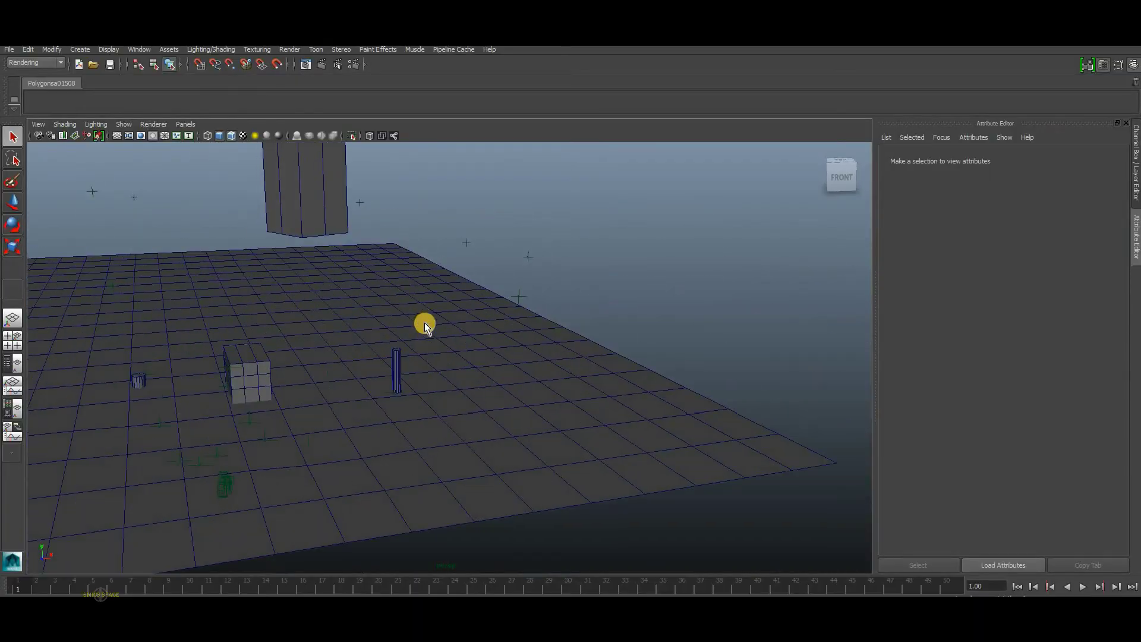
{"action": "middle_click_drag", "start_coordinate": [453, 357], "coordinate": [509, 356], "text": "alt"}
{"action": "scroll", "coordinate": [488, 358], "scroll_direction": "up", "scroll_amount": 3}
{"action": "scroll", "coordinate": [509, 356], "scroll_direction": "up", "scroll_amount": 2}
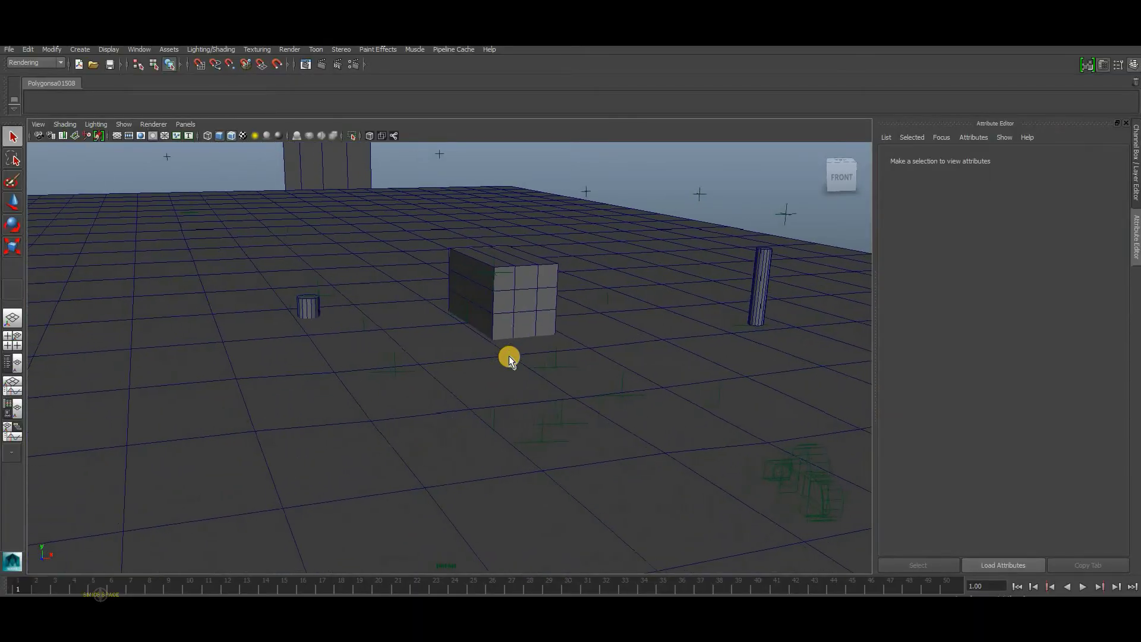
{"action": "left_click", "coordinate": [573, 351]}
{"action": "left_click", "coordinate": [684, 168]}
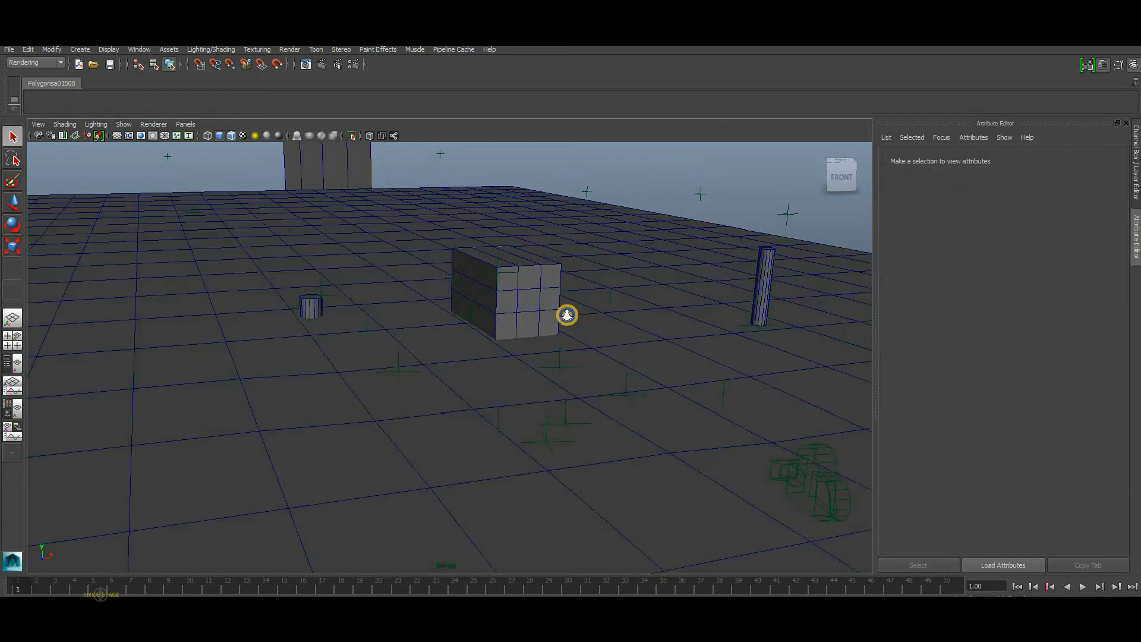
{"action": "scroll", "coordinate": [346, 249], "scroll_direction": "down", "scroll_amount": 3}
{"action": "middle_click_drag", "start_coordinate": [355, 252], "coordinate": [357, 258], "text": "alt"}
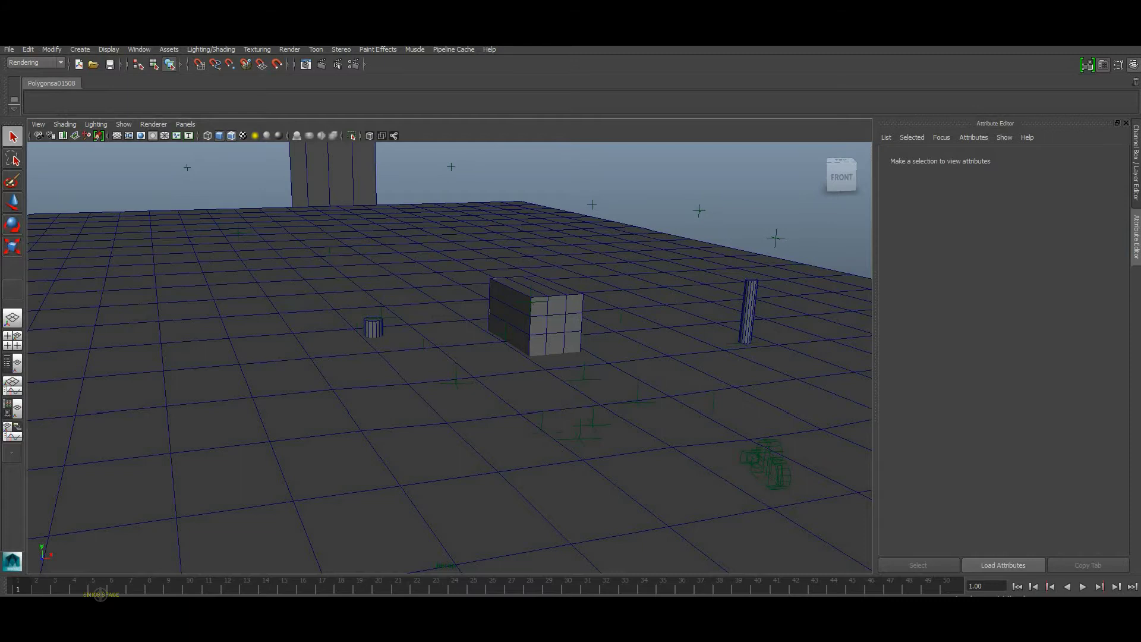
{"action": "middle_click_drag", "start_coordinate": [555, 469], "coordinate": [545, 445], "text": "alt"}
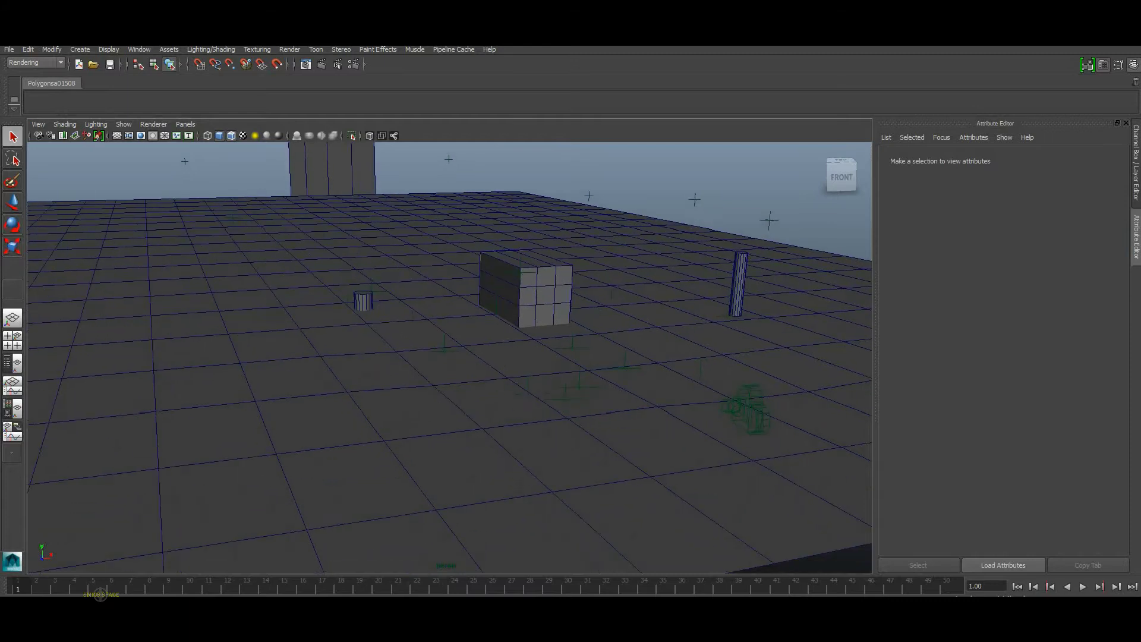
Step: Select group1 in the Outliner and set up its export as OBJexport with the file name proxy
{"action": "left_click", "coordinate": [139, 49]}
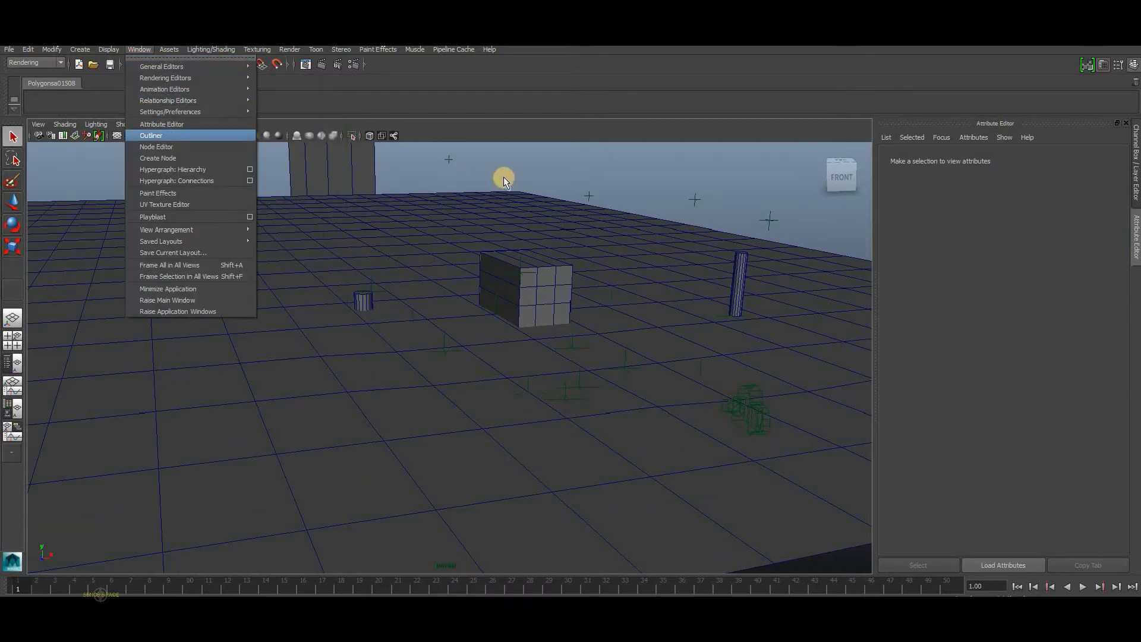
{"action": "left_click", "coordinate": [166, 134]}
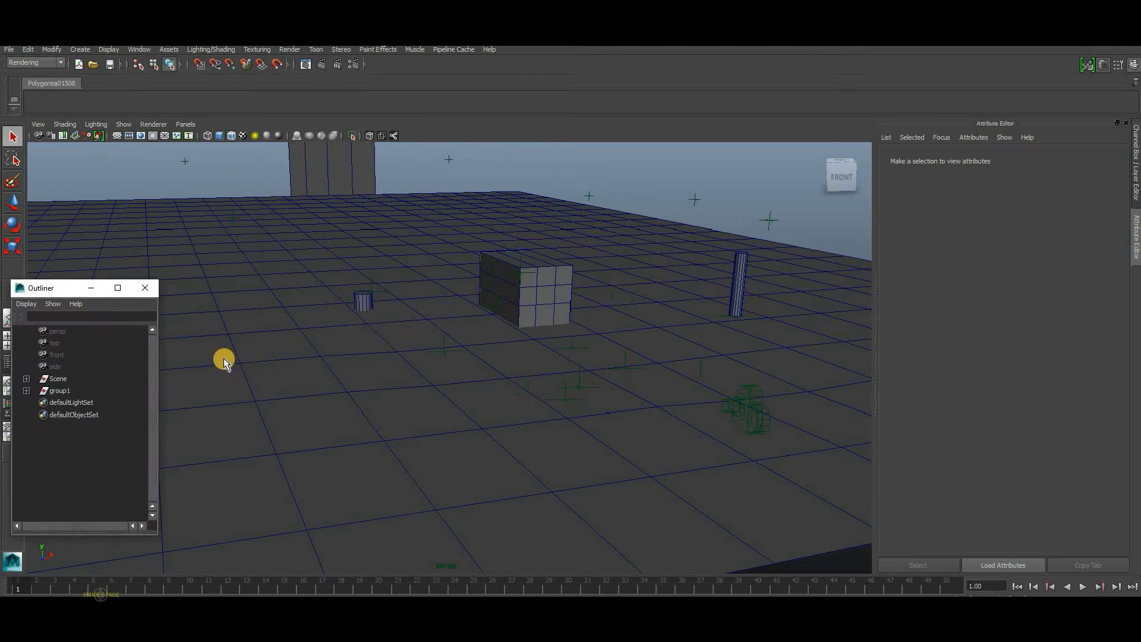
{"action": "left_click", "coordinate": [73, 390]}
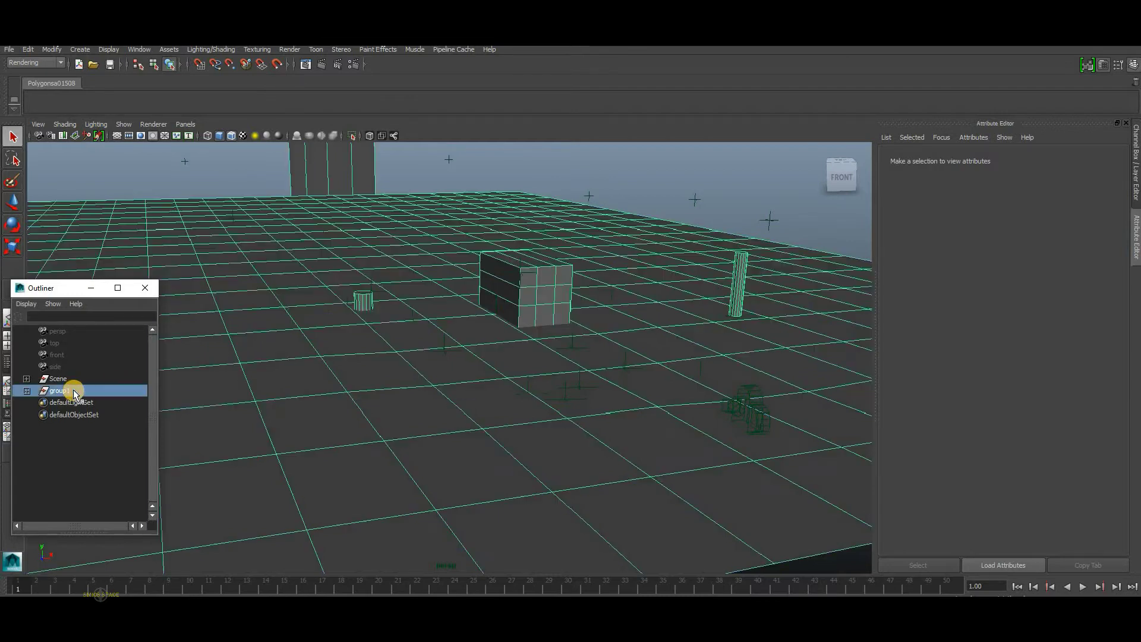
{"action": "left_click", "coordinate": [8, 50]}
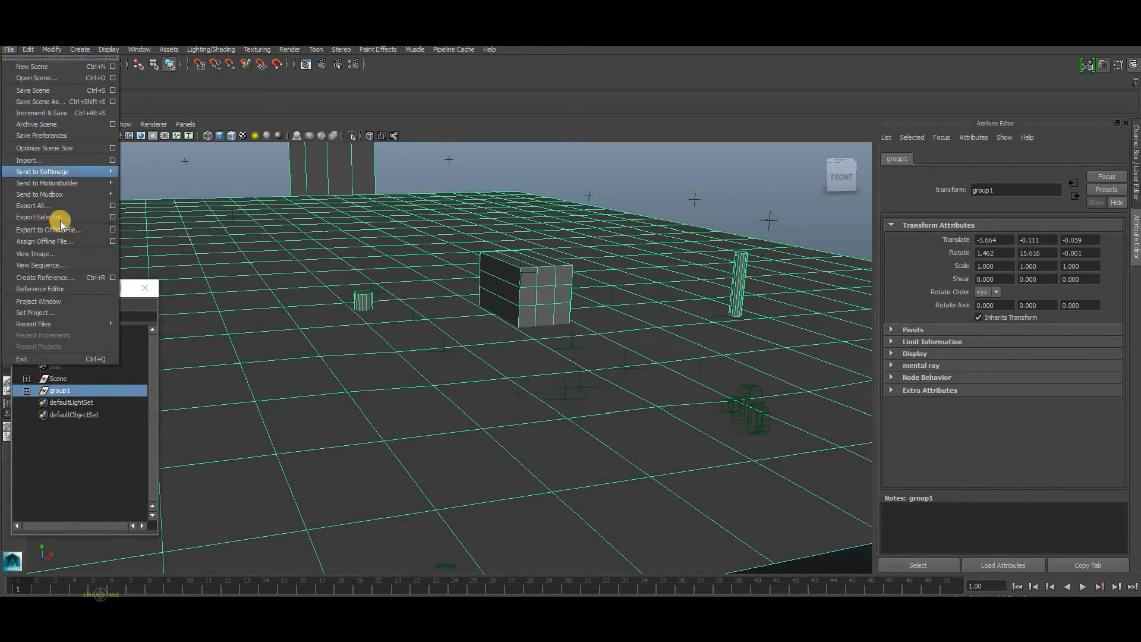
{"action": "left_click", "coordinate": [42, 217]}
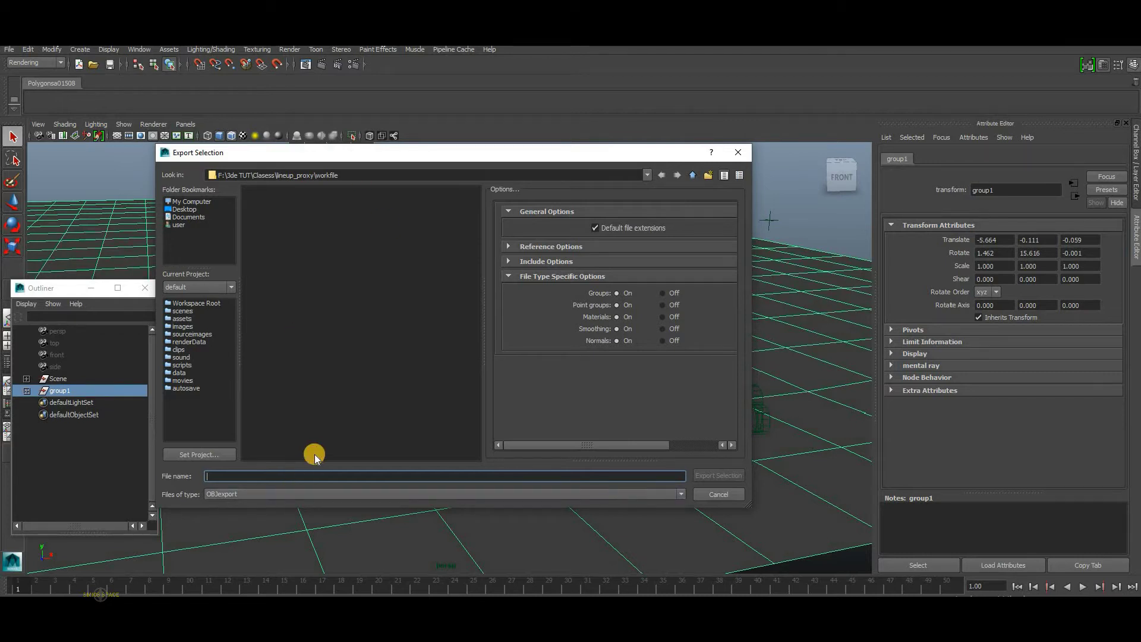
{"action": "type", "text": "proxy"}
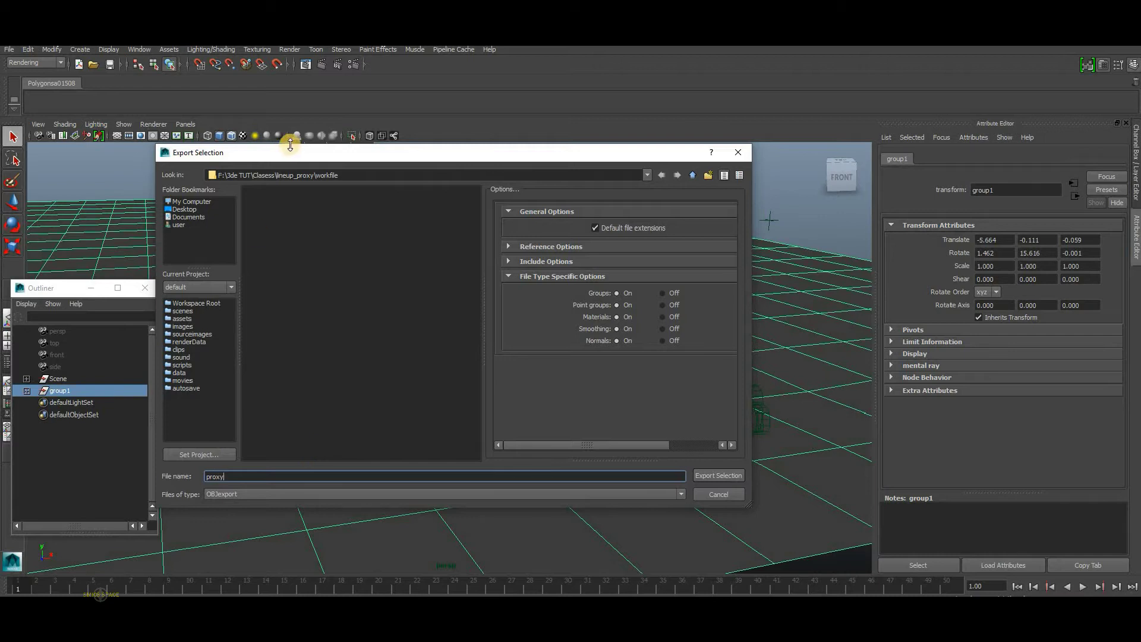
{"action": "left_click_drag", "start_coordinate": [358, 178], "coordinate": [218, 174]}
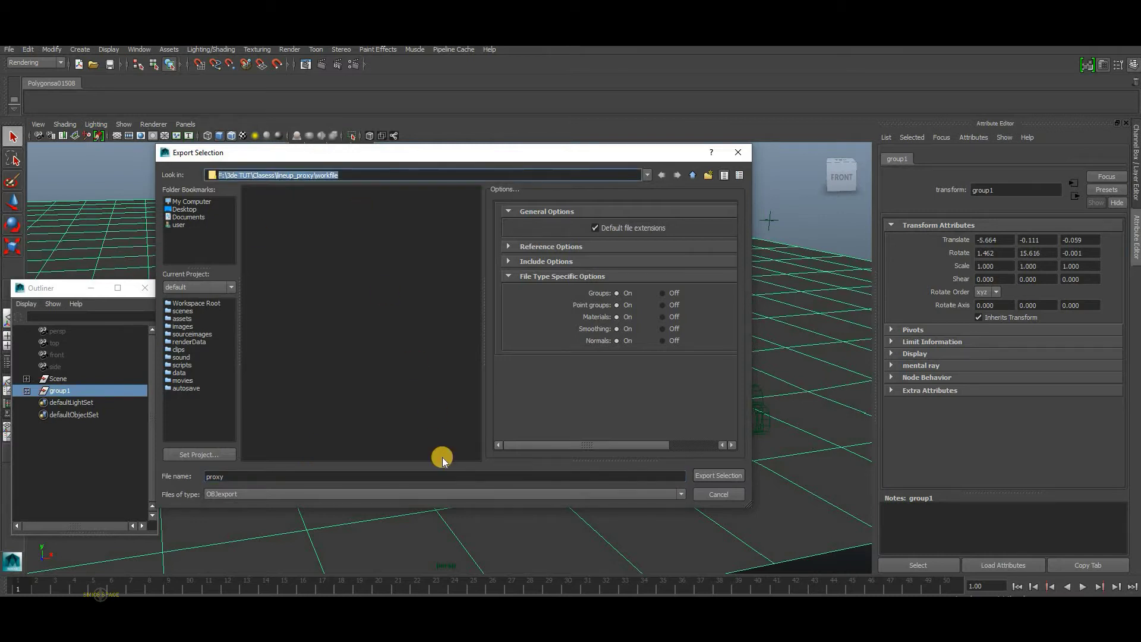
{"action": "left_click", "coordinate": [449, 481]}
{"action": "left_click", "coordinate": [440, 494]}
{"action": "left_click", "coordinate": [250, 576]}
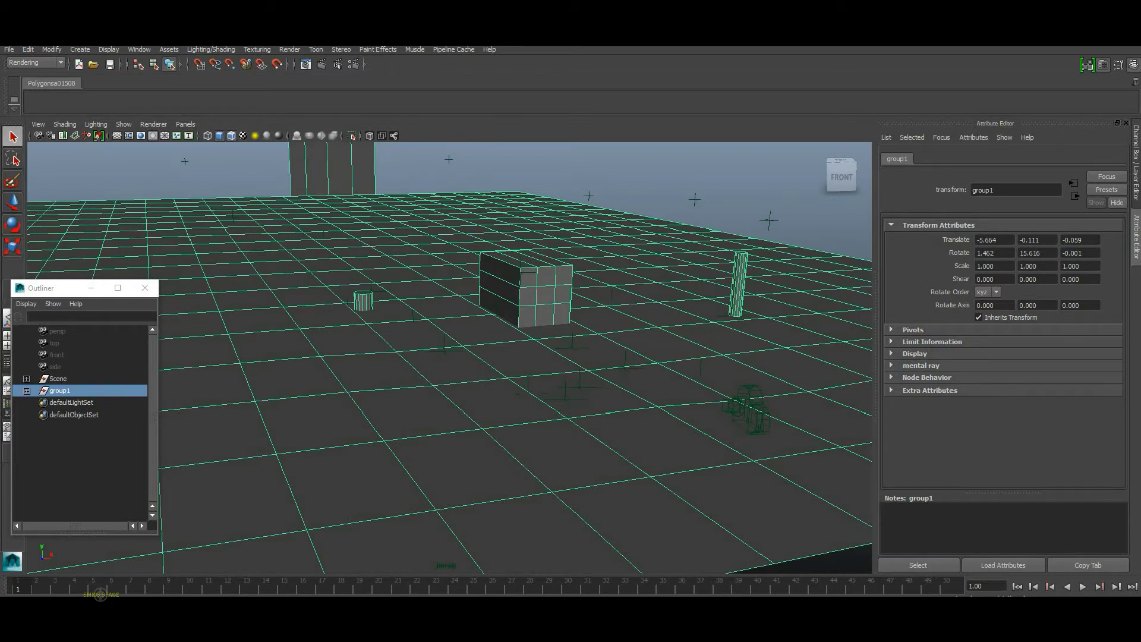
Step: Switch to 3DEqualizer, restore the side panes and import proxy.obj from the workfile data folder into the point group's 3D models
{"action": "left_click", "coordinate": [330, 564]}
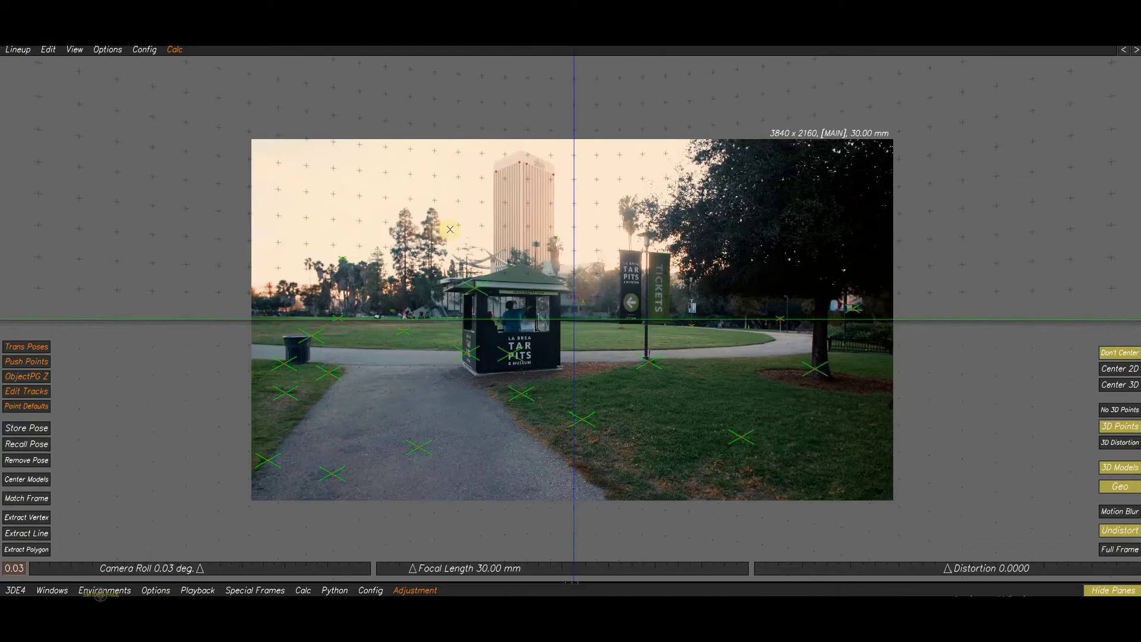
{"action": "middle_click_drag", "start_coordinate": [451, 230], "coordinate": [450, 221]}
{"action": "key", "text": "Tab"}
{"action": "scroll", "coordinate": [449, 219], "scroll_direction": "down", "scroll_amount": 3}
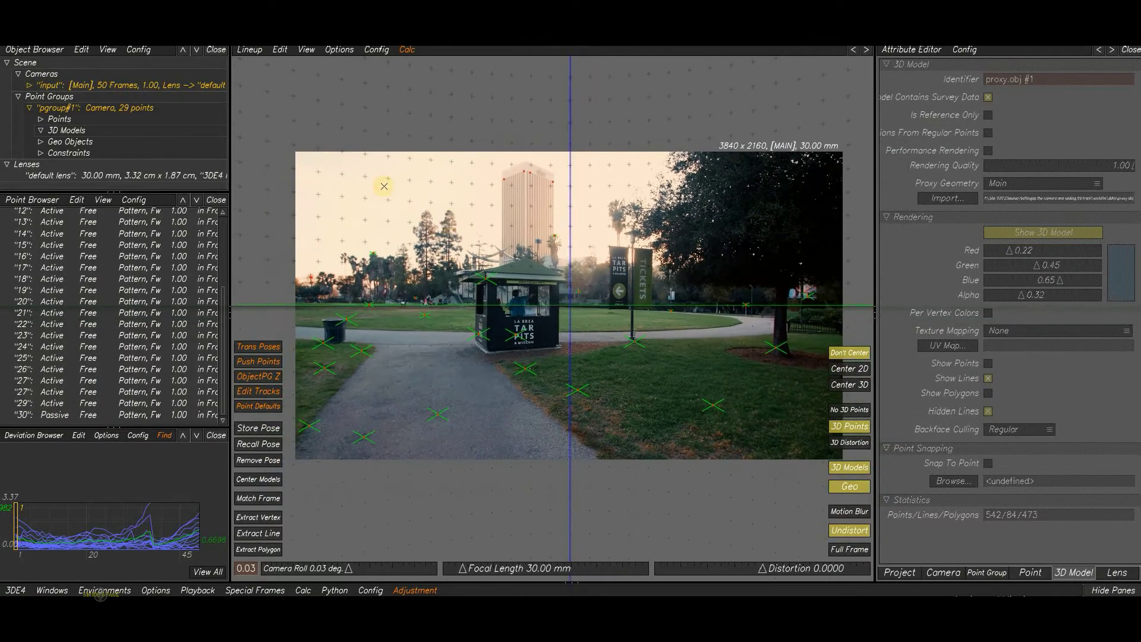
{"action": "right_click", "coordinate": [70, 132]}
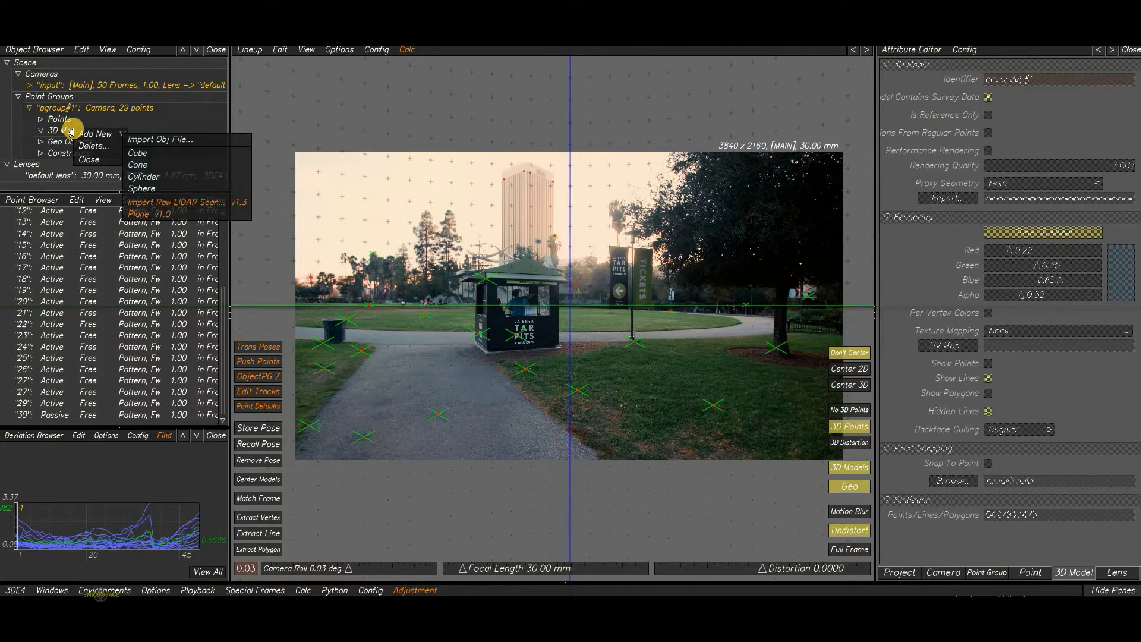
{"action": "left_click", "coordinate": [149, 141]}
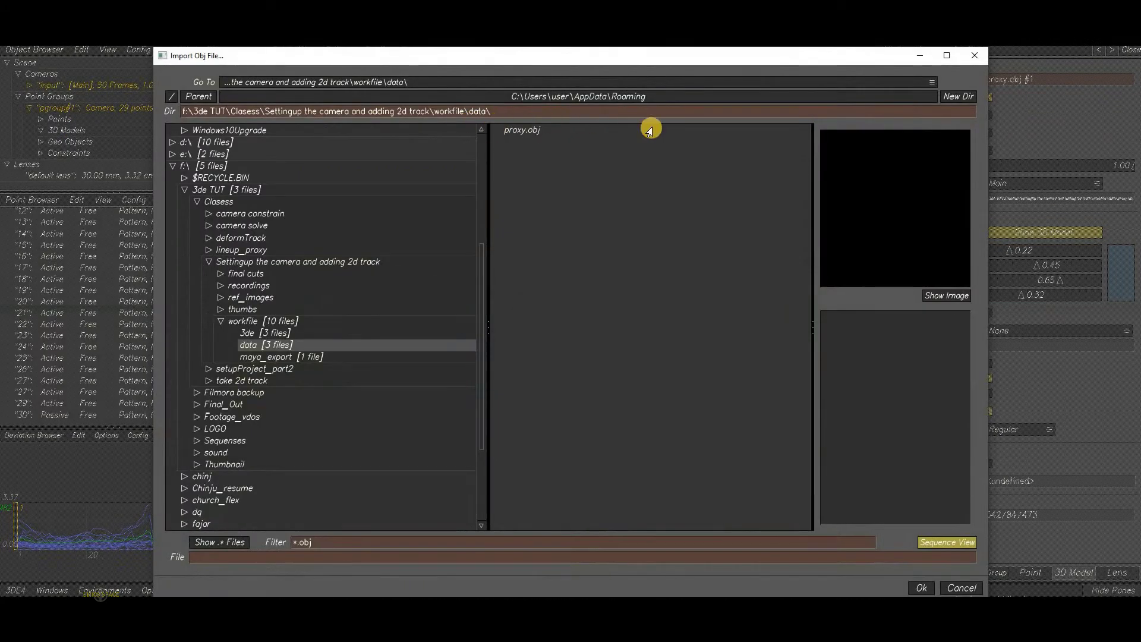
{"action": "left_click", "coordinate": [523, 131]}
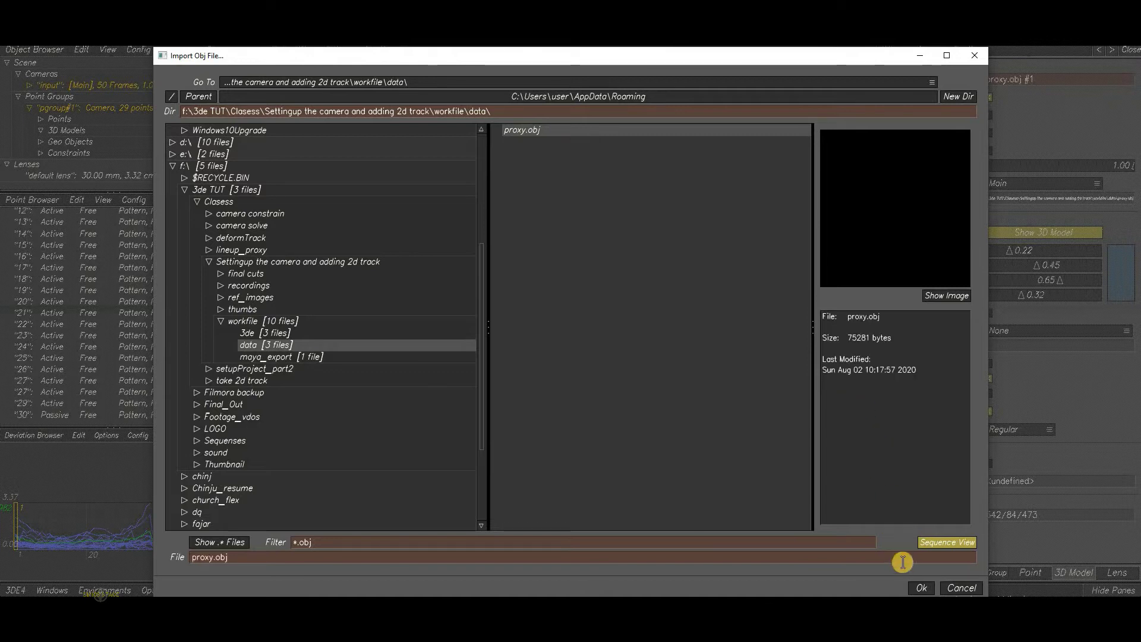
{"action": "left_click", "coordinate": [915, 588]}
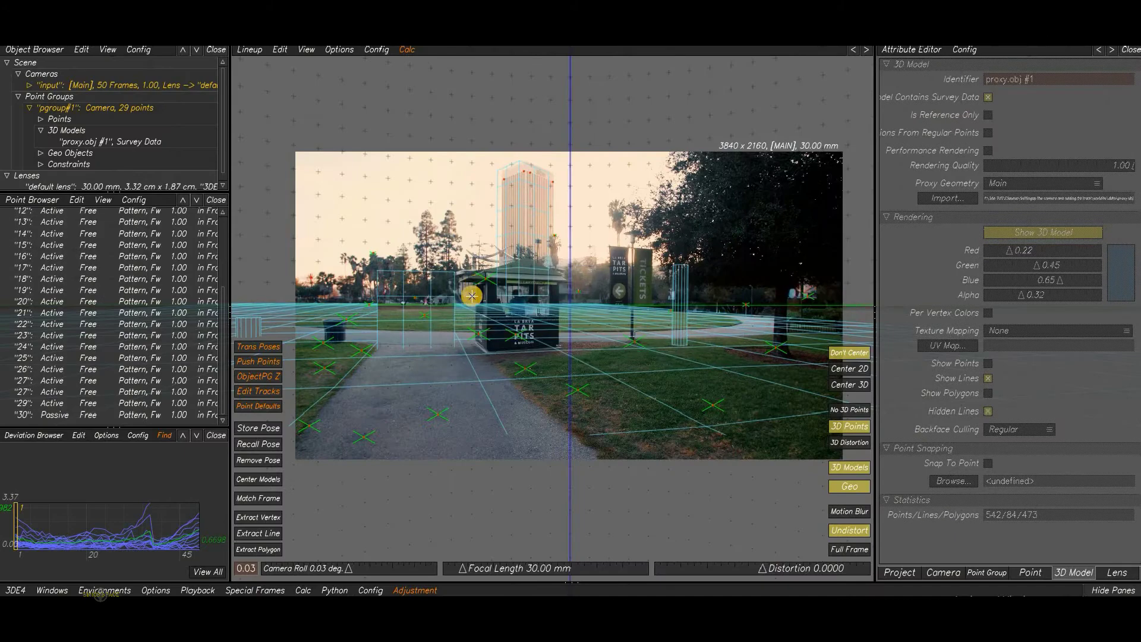
Step: Examine the imported proxy model against the footage and from several angles in the 3D Orientation controls
{"action": "middle_click_drag", "start_coordinate": [472, 296], "coordinate": [475, 296]}
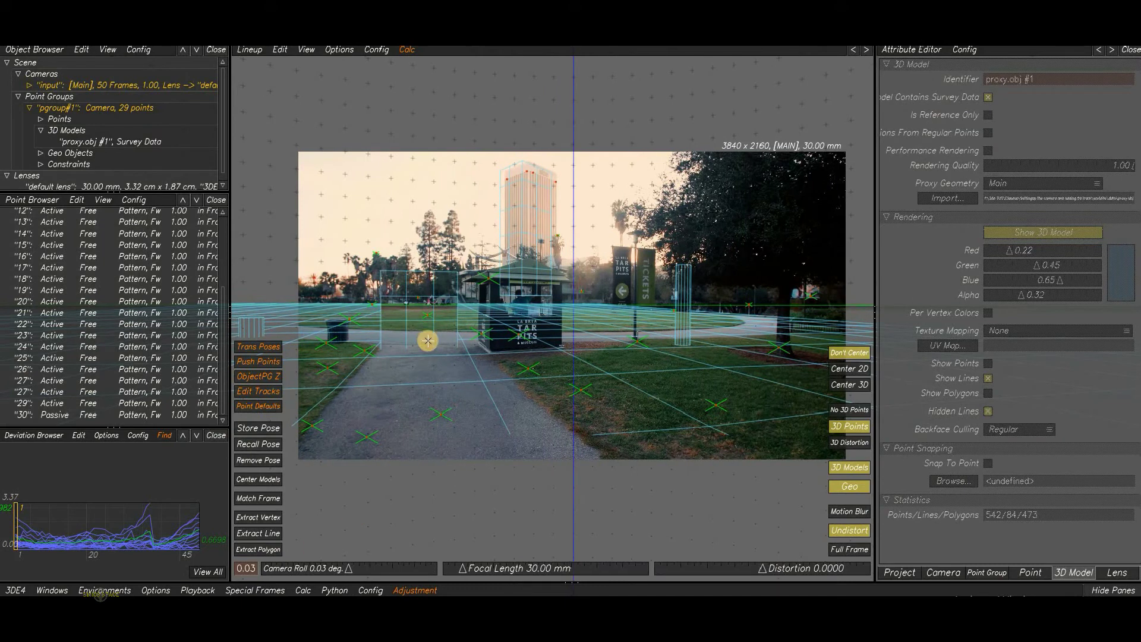
{"action": "scroll", "coordinate": [428, 341], "scroll_direction": "down", "scroll_amount": 2}
{"action": "scroll", "coordinate": [428, 340], "scroll_direction": "up", "scroll_amount": 2}
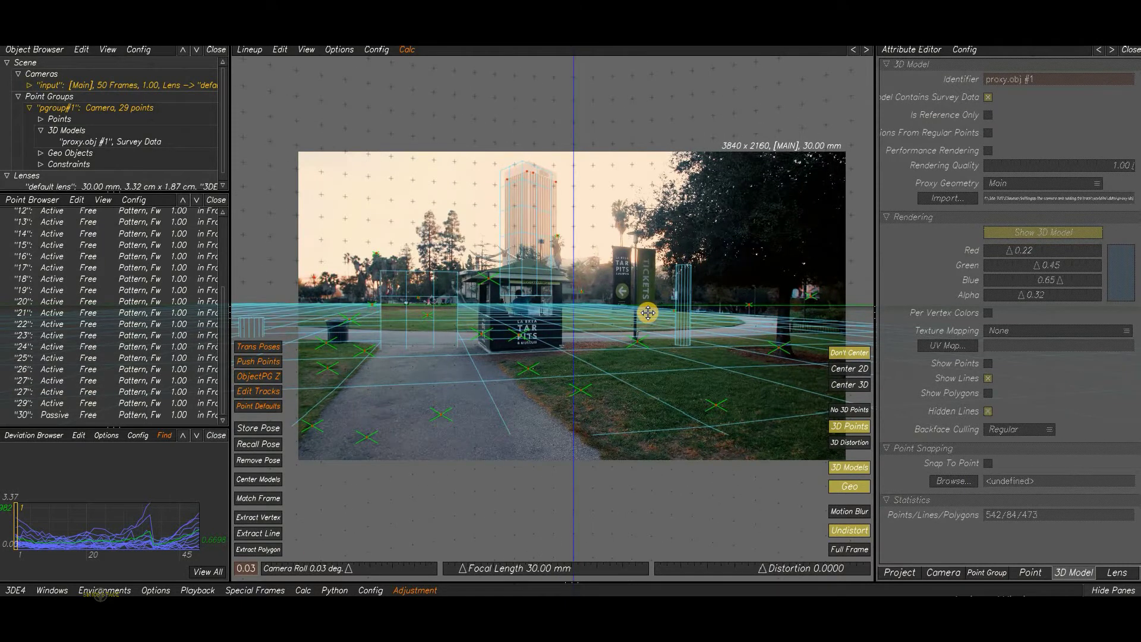
{"action": "middle_click_drag", "start_coordinate": [648, 313], "coordinate": [613, 305]}
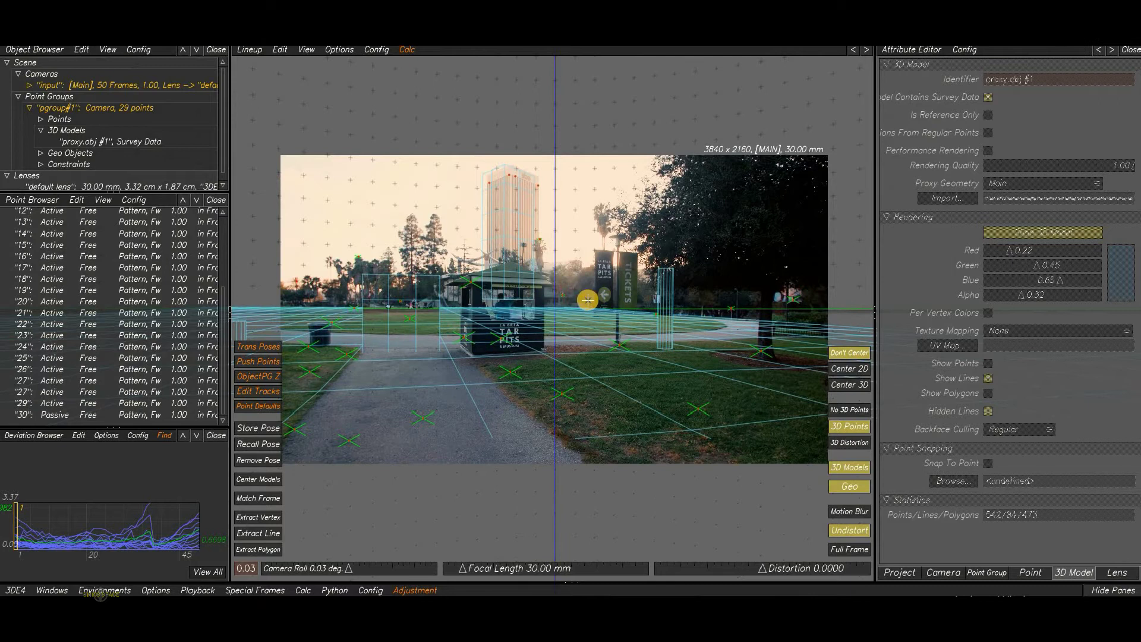
{"action": "key", "text": "F6"}
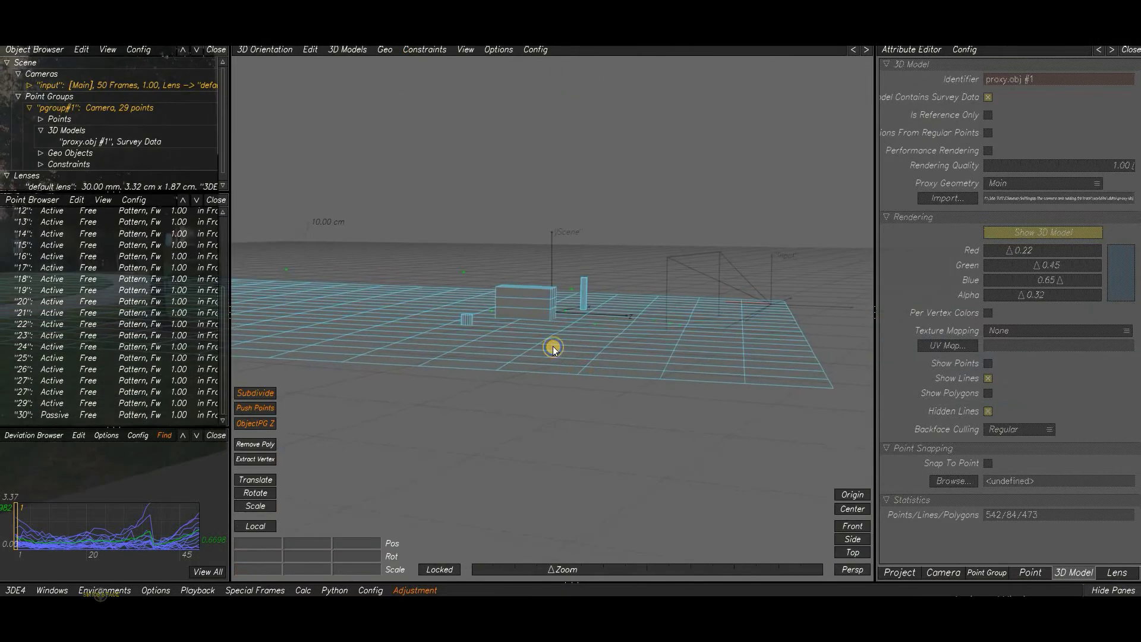
{"action": "left_click_drag", "start_coordinate": [553, 347], "coordinate": [465, 360], "text": "alt"}
{"action": "middle_click_drag", "start_coordinate": [465, 359], "coordinate": [277, 56]}
{"action": "left_click", "coordinate": [271, 54]}
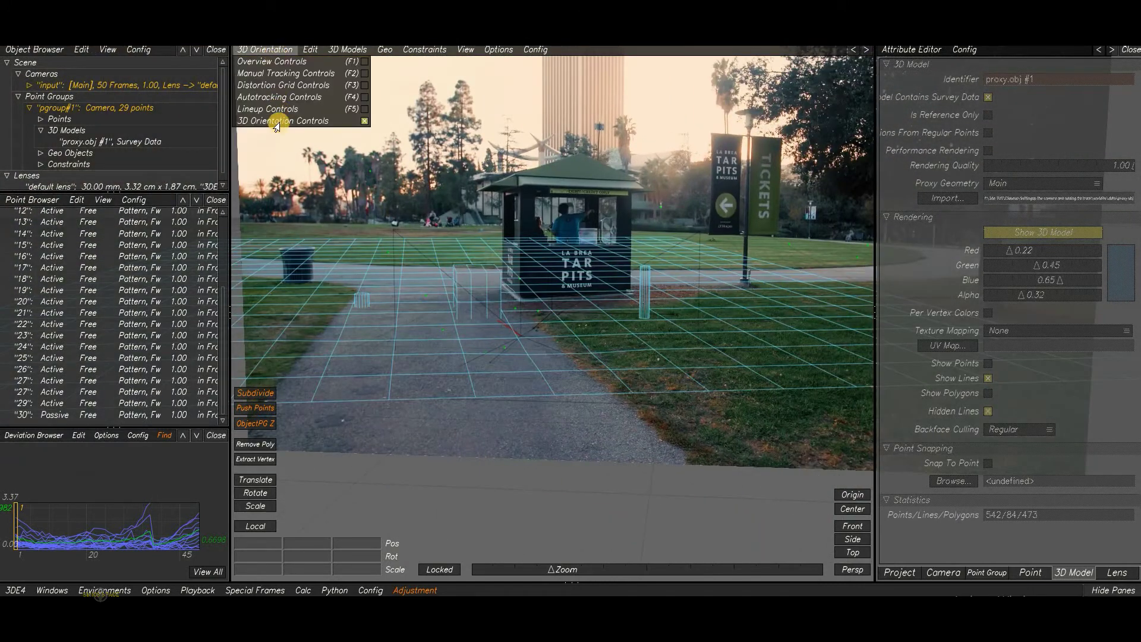
{"action": "left_click", "coordinate": [550, 312]}
{"action": "left_click_drag", "start_coordinate": [596, 315], "coordinate": [588, 343], "text": "alt"}
{"action": "middle_click_drag", "start_coordinate": [588, 343], "coordinate": [514, 291]}
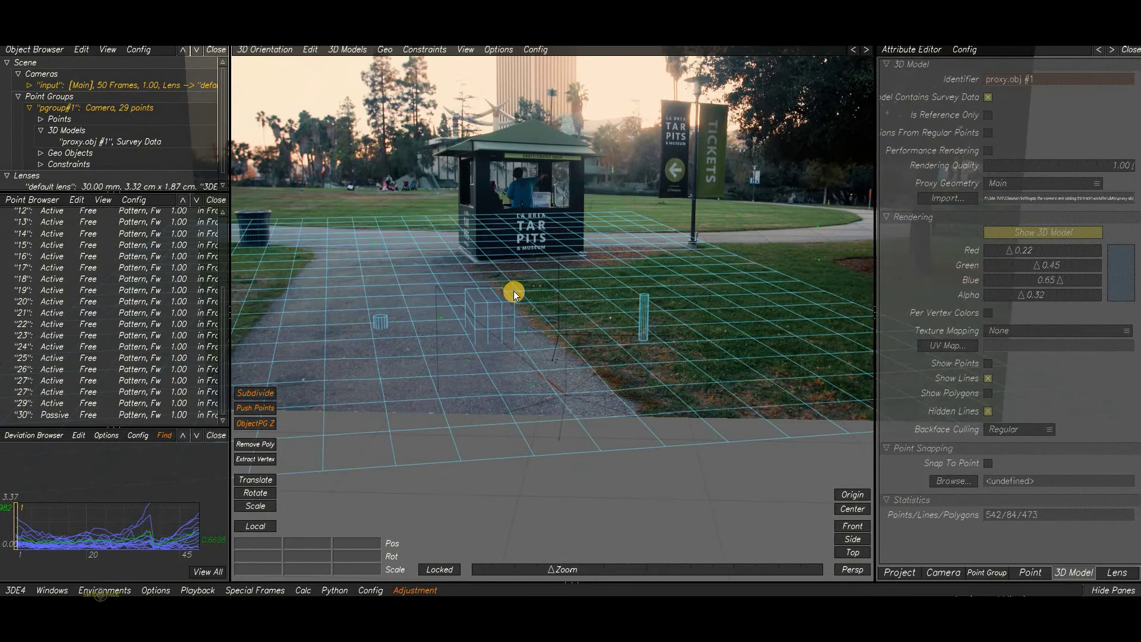
Step: Return to the Lineup controls and adjust the camera pose to align the proxy model with the kiosk, trash bin and tower
{"action": "left_click", "coordinate": [249, 54]}
{"action": "left_click", "coordinate": [250, 55]}
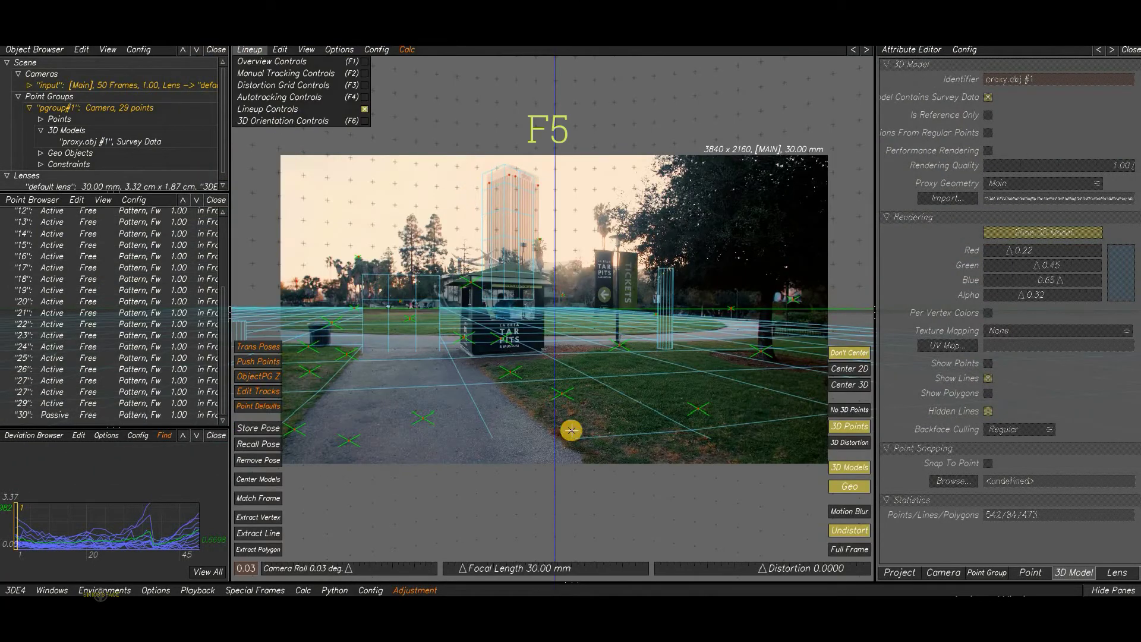
{"action": "left_click", "coordinate": [492, 334]}
{"action": "scroll", "coordinate": [500, 377], "scroll_direction": "up", "scroll_amount": 1}
{"action": "middle_click_drag", "start_coordinate": [428, 354], "coordinate": [446, 364]}
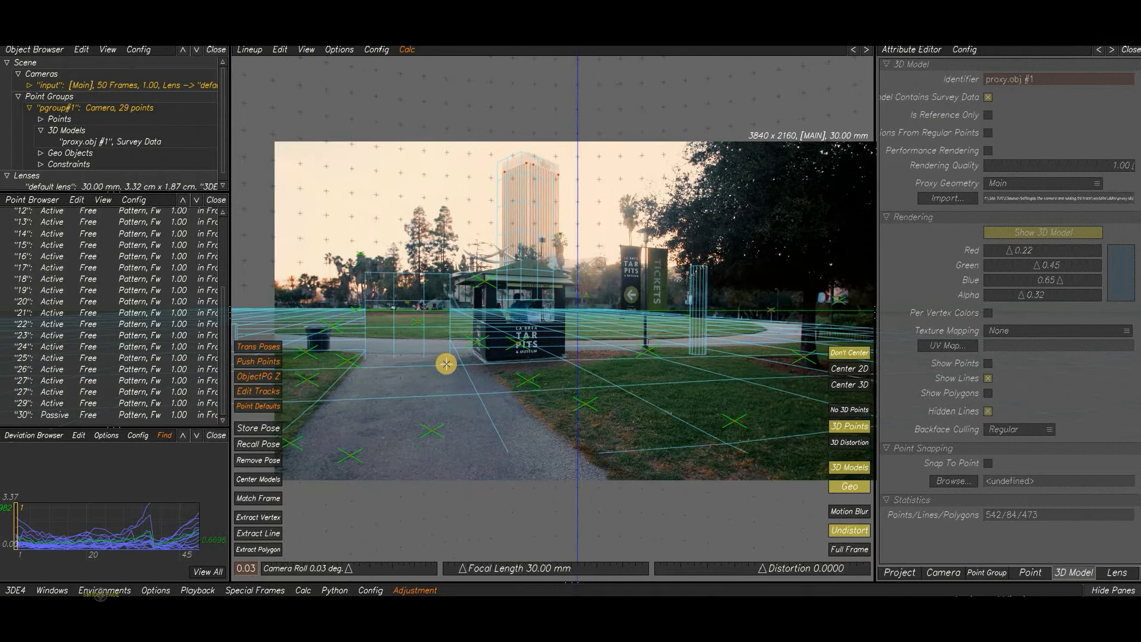
{"action": "scroll", "coordinate": [443, 366], "scroll_direction": "up", "scroll_amount": 1}
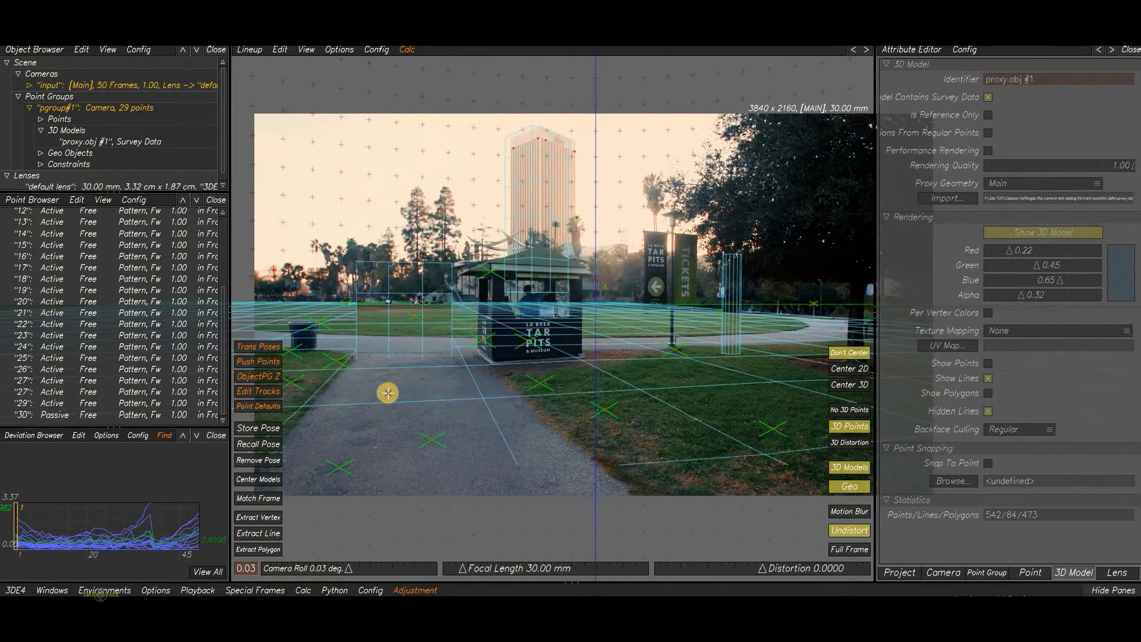
{"action": "left_click_drag", "start_coordinate": [393, 393], "coordinate": [424, 392], "text": "shift"}
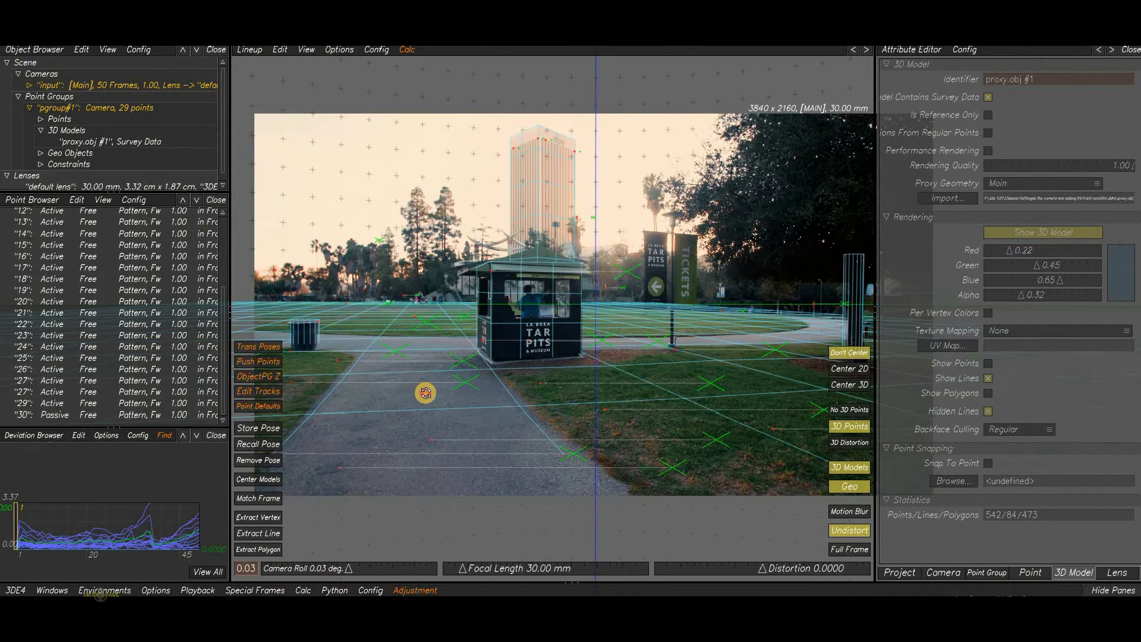
{"action": "left_click_drag", "start_coordinate": [424, 393], "coordinate": [426, 391], "text": "shift"}
{"action": "scroll", "coordinate": [599, 261], "scroll_direction": "down", "scroll_amount": 2}
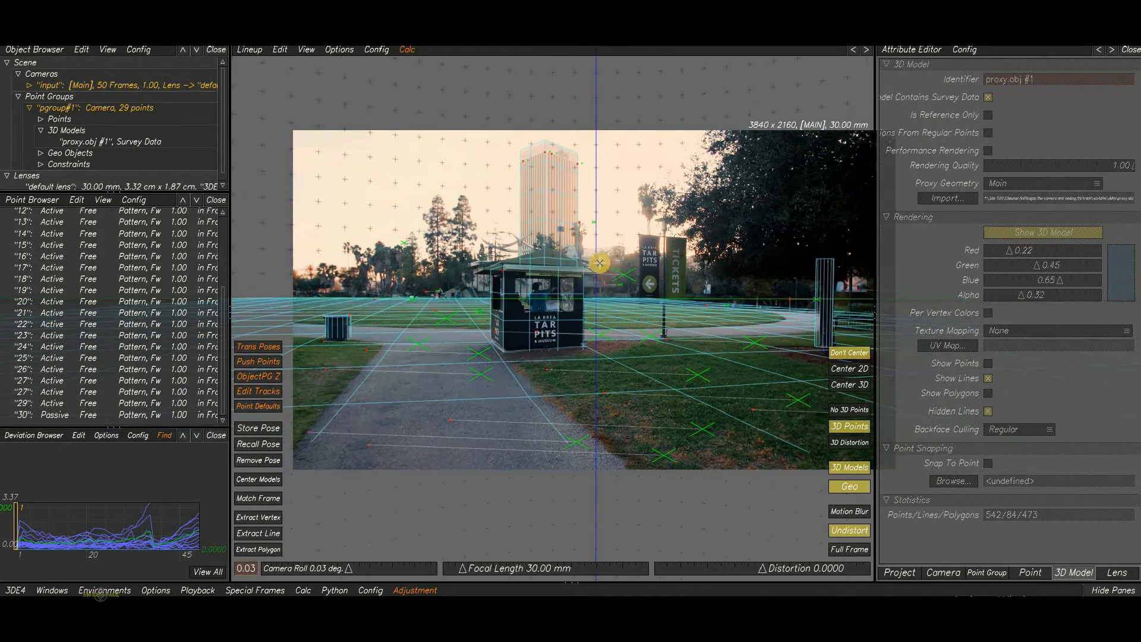
{"action": "scroll", "coordinate": [599, 262], "scroll_direction": "down", "scroll_amount": 1}
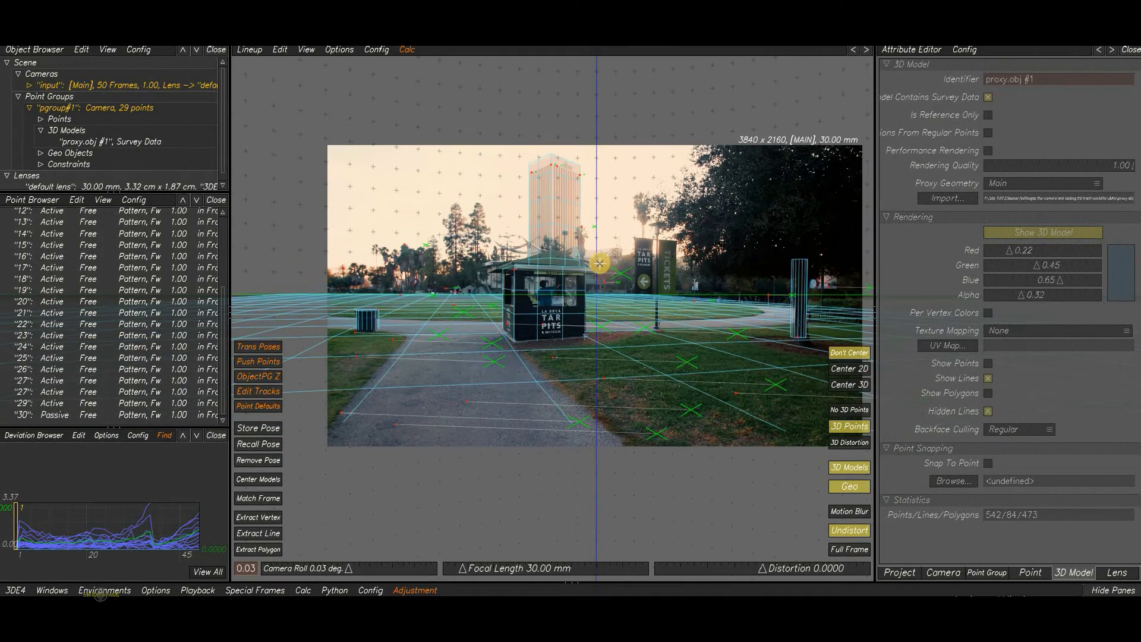
{"action": "scroll", "coordinate": [599, 264], "scroll_direction": "up", "scroll_amount": 3}
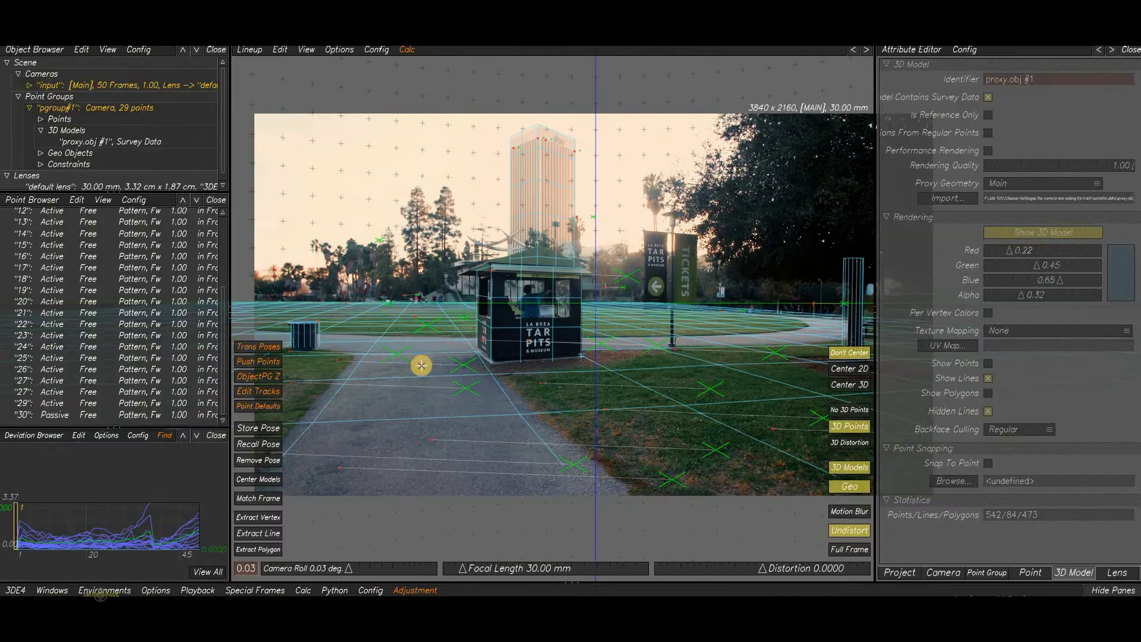
{"action": "scroll", "coordinate": [369, 392], "scroll_direction": "up", "scroll_amount": 1}
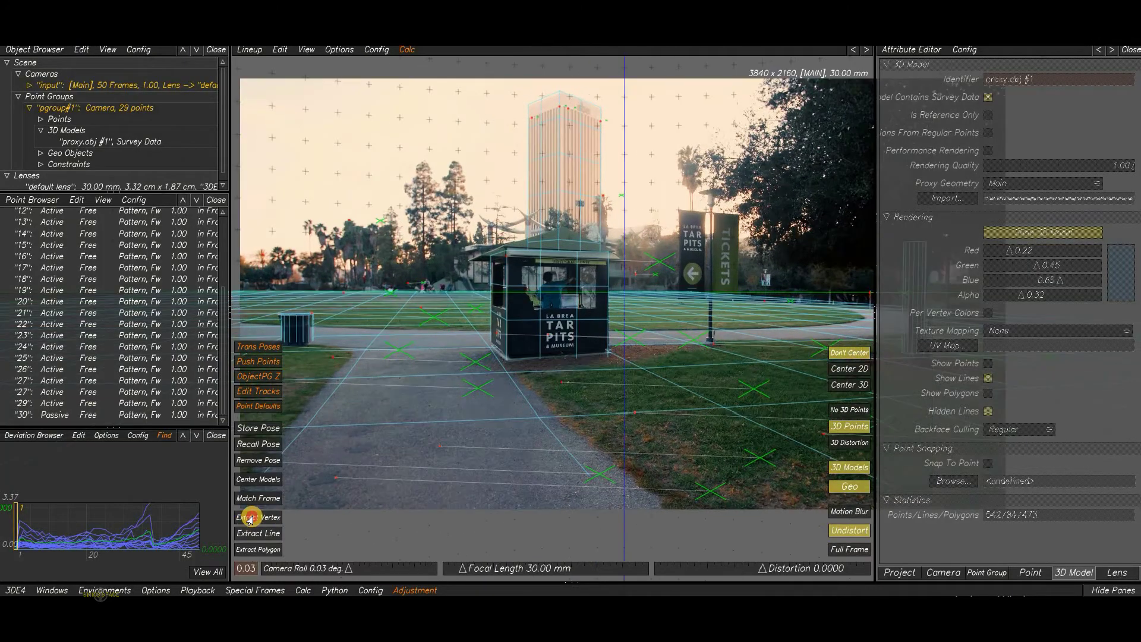
Step: Extract the proxy model's vertex at the kiosk's near front corner as a new lineup point
{"action": "left_click", "coordinate": [250, 519]}
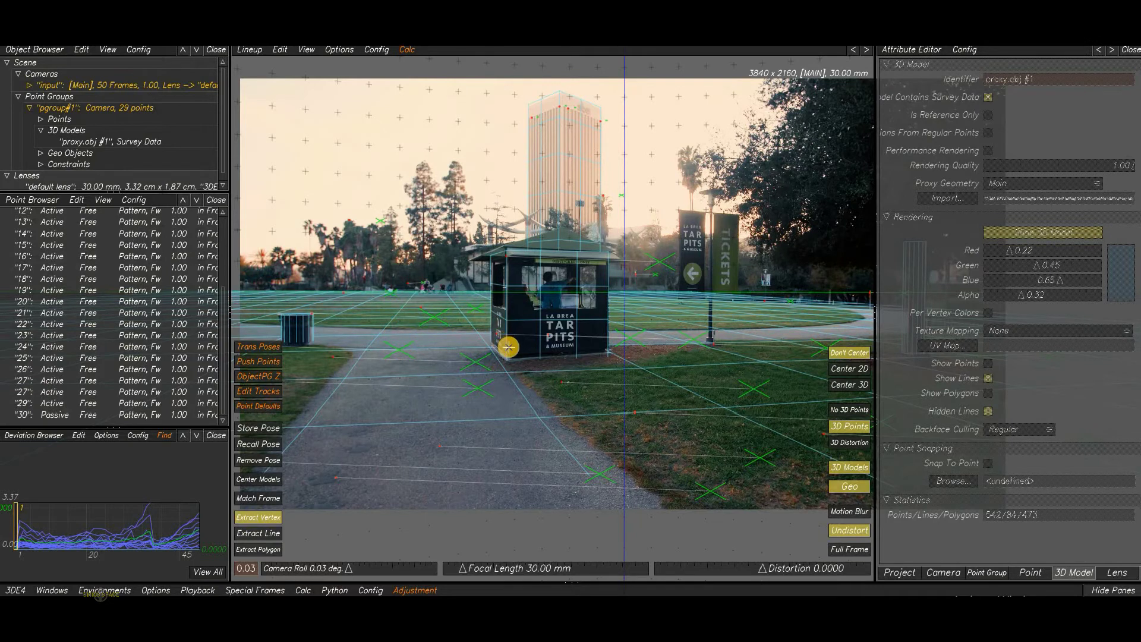
{"action": "scroll", "coordinate": [504, 340], "scroll_direction": "up", "scroll_amount": 3}
{"action": "scroll", "coordinate": [503, 267], "scroll_direction": "up", "scroll_amount": 3}
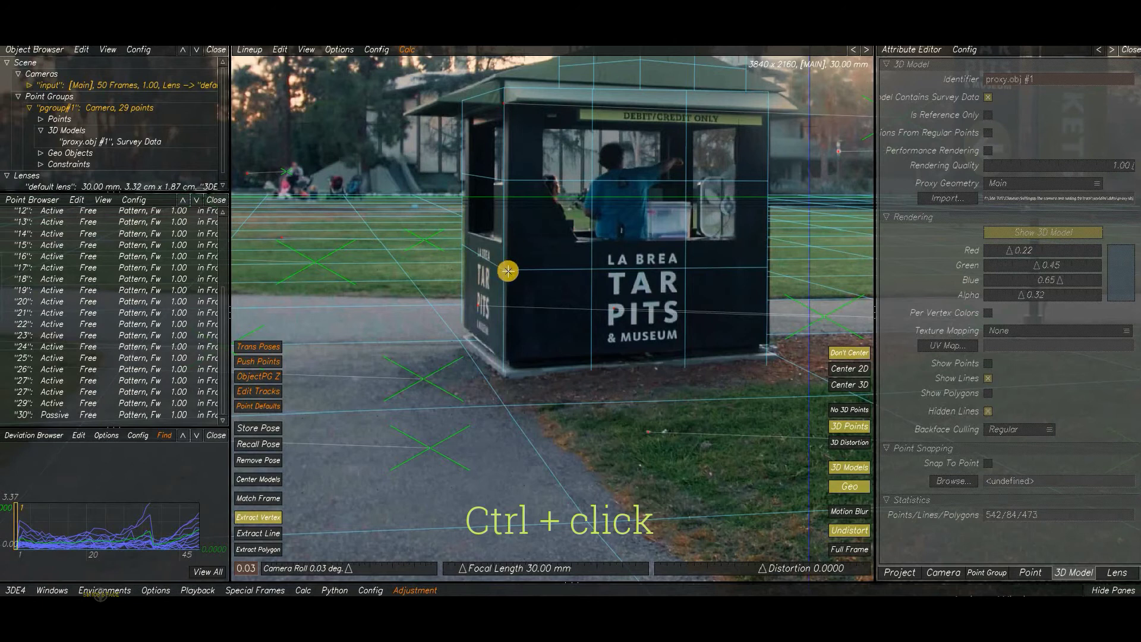
{"action": "left_click", "coordinate": [505, 271], "text": "ctrl"}
{"action": "scroll", "coordinate": [505, 271], "scroll_direction": "up", "scroll_amount": 1}
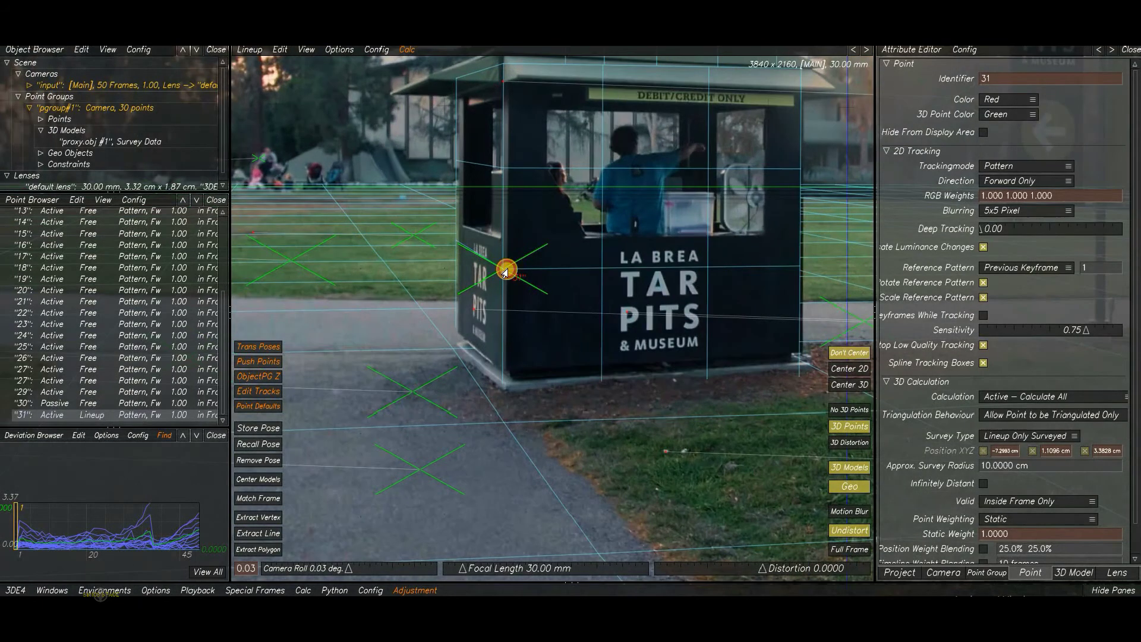
{"action": "left_click", "coordinate": [505, 270]}
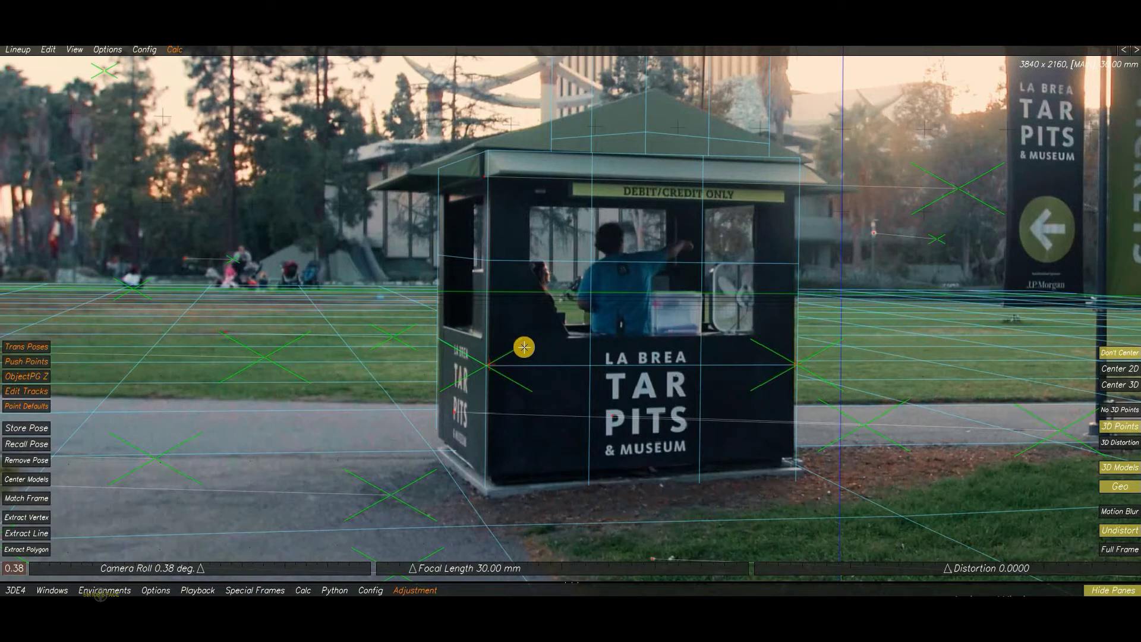
Step: Select the lineup point at the kiosk's near front corner and set its survey type to Exactly Surveyed
{"action": "key", "text": "ctrl+h"}
{"action": "left_click", "coordinate": [486, 364]}
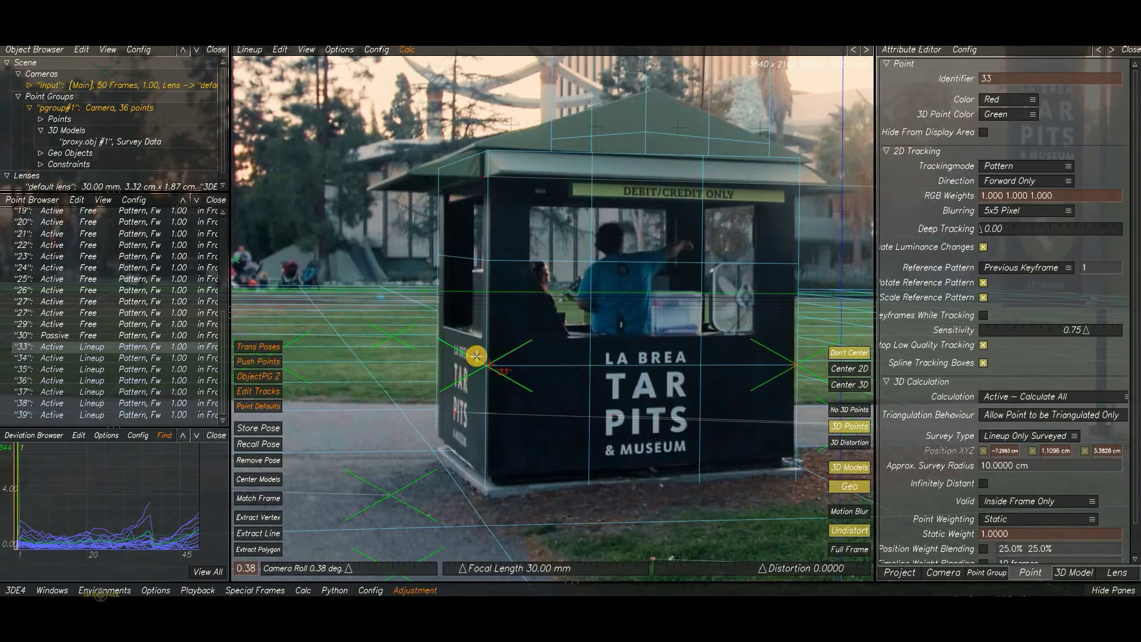
{"action": "left_click", "coordinate": [277, 50]}
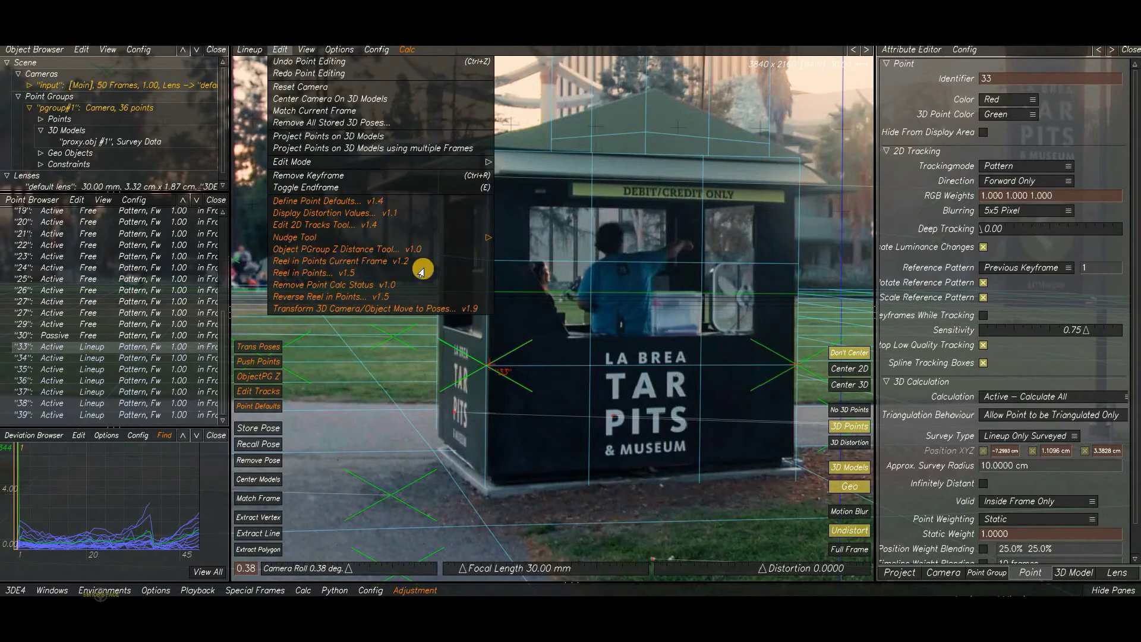
{"action": "left_click", "coordinate": [464, 357]}
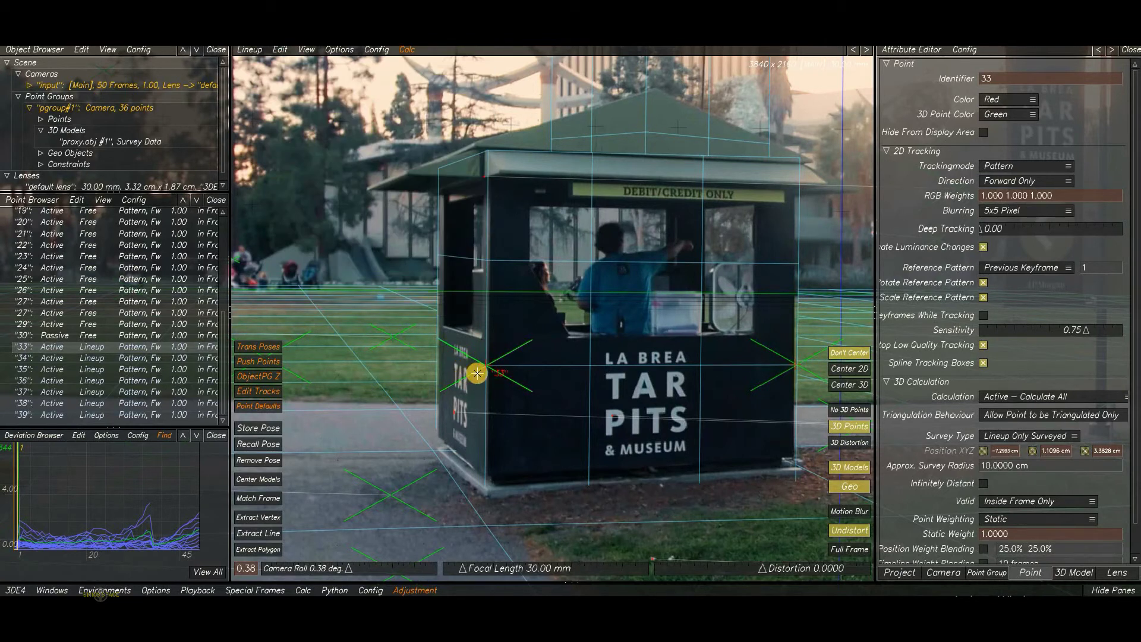
{"action": "right_click", "coordinate": [148, 347]}
{"action": "mouse_move", "coordinate": [233, 405]}
{"action": "mouse_move", "coordinate": [344, 499]}
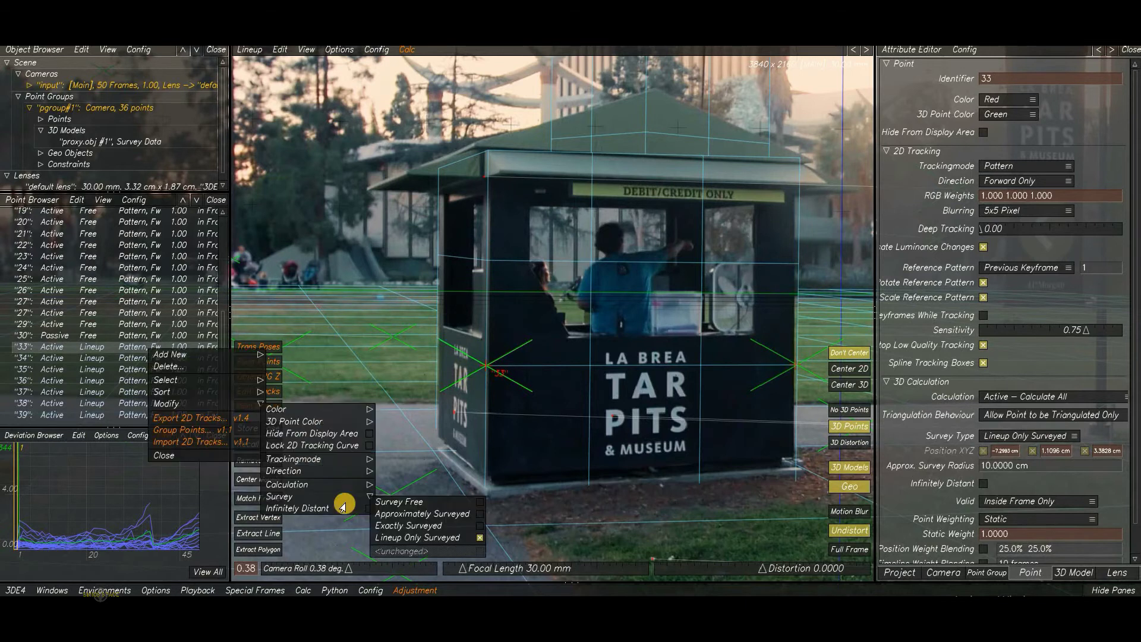
{"action": "left_click", "coordinate": [396, 528]}
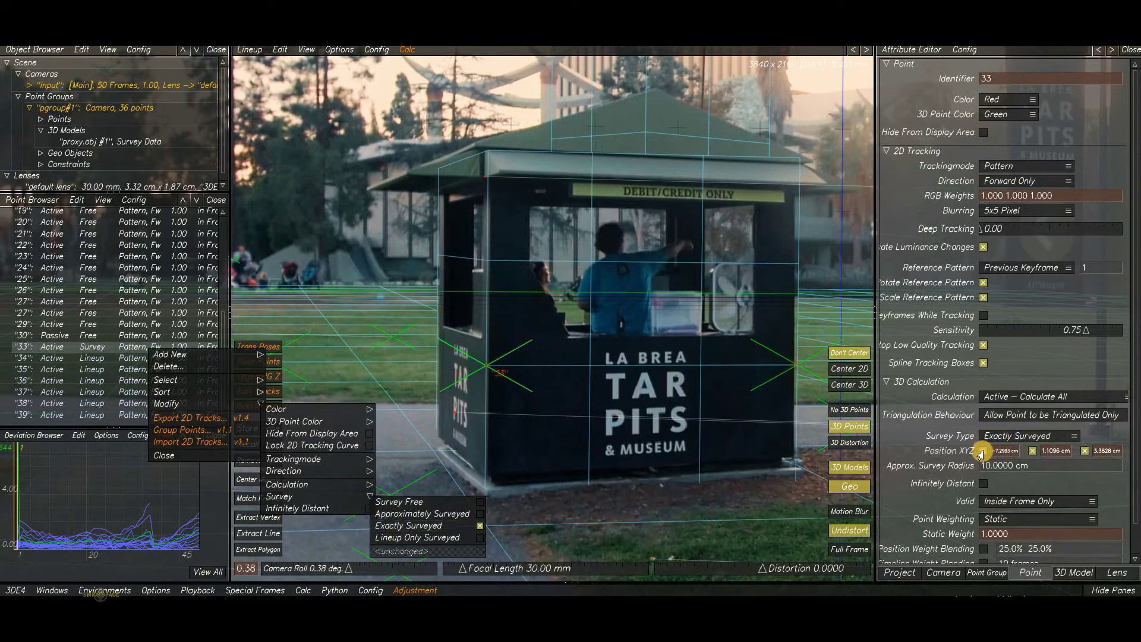
Step: Check the surveyed point's XYZ position and select the lineup point at the other end of the kiosk's front wall
{"action": "left_click", "coordinate": [1057, 450]}
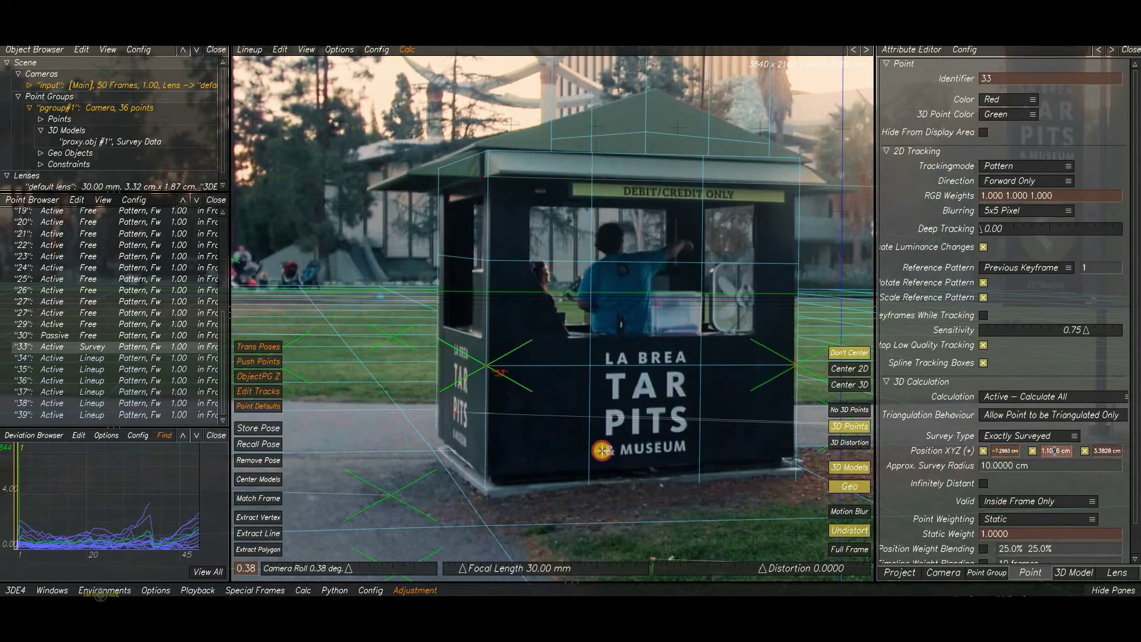
{"action": "key", "text": "Tab"}
{"action": "left_click", "coordinate": [711, 347]}
{"action": "middle_click_drag", "start_coordinate": [806, 381], "coordinate": [786, 381]}
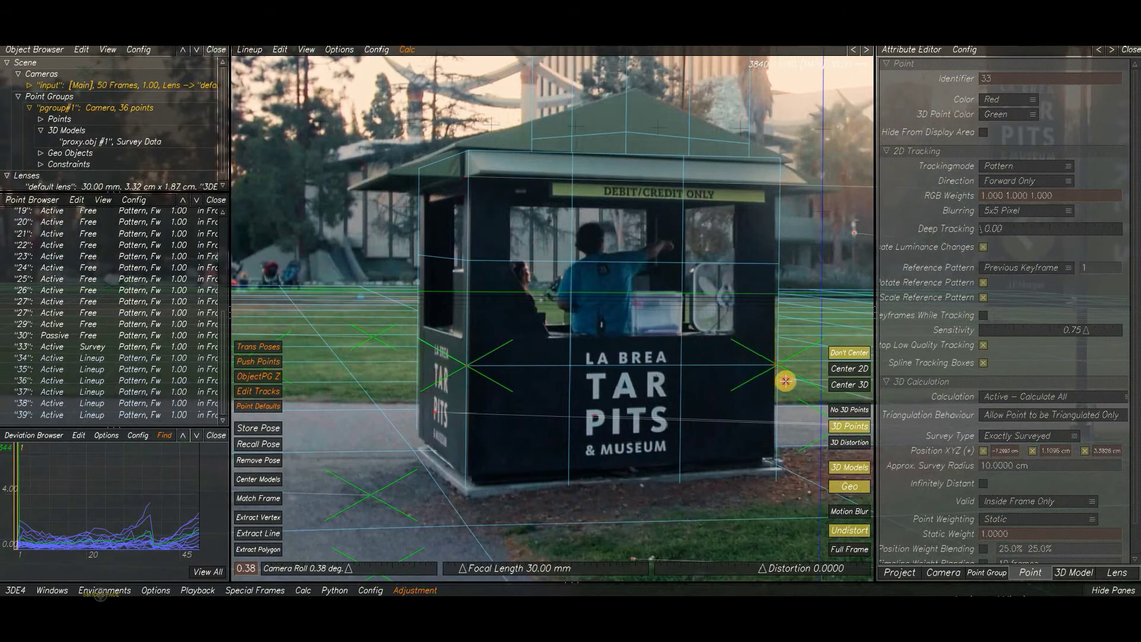
{"action": "left_click", "coordinate": [786, 381]}
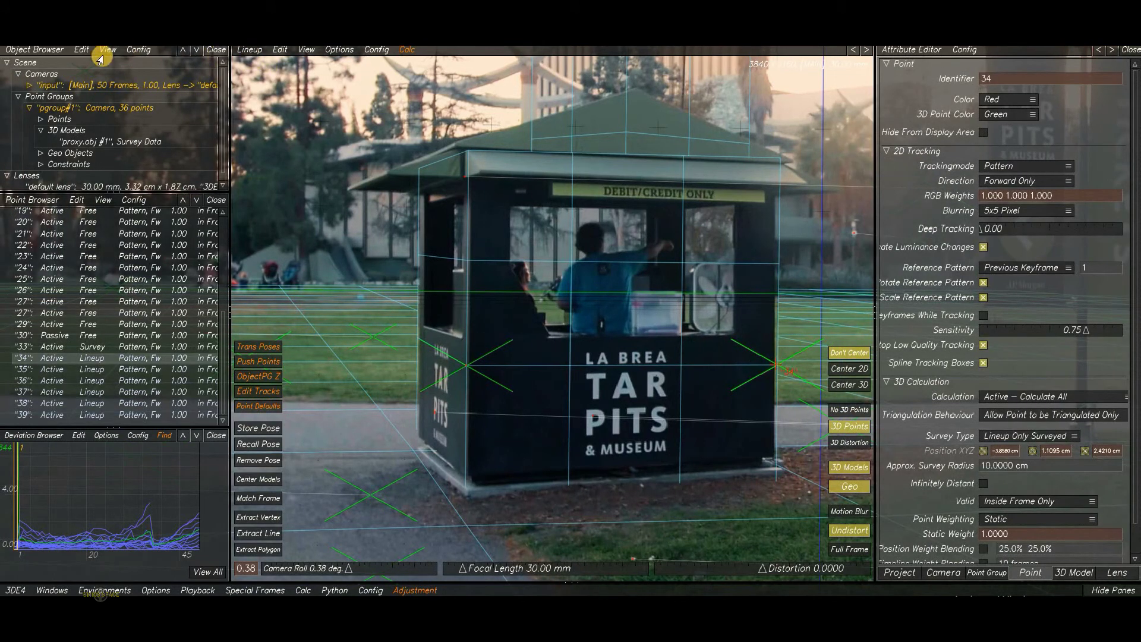
{"action": "scroll", "coordinate": [465, 208], "scroll_direction": "down", "scroll_amount": 1}
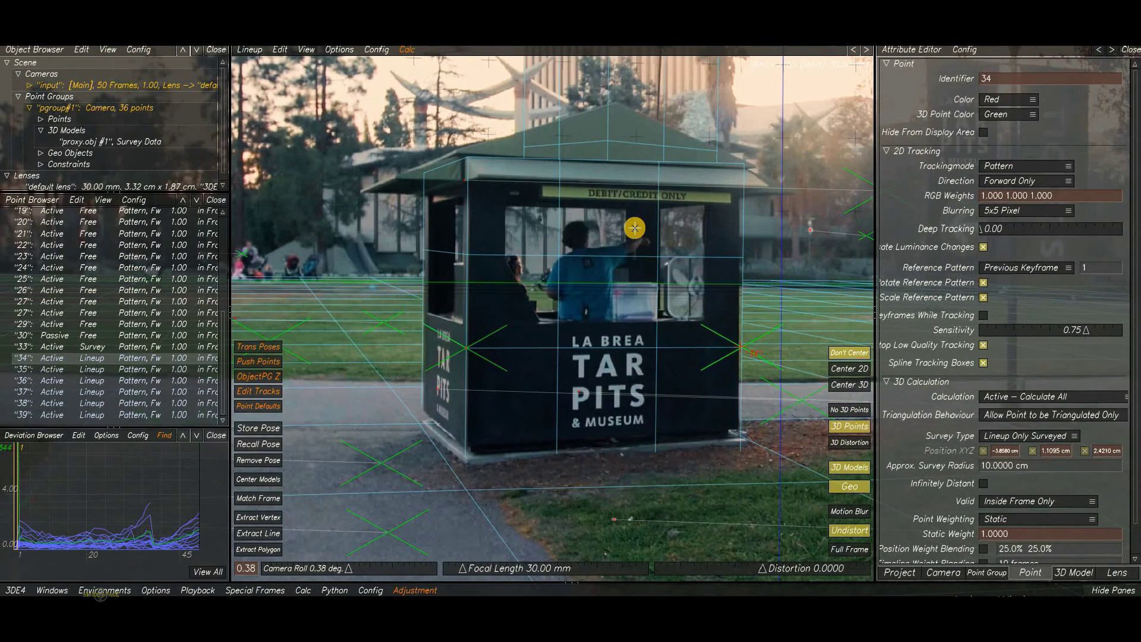
Step: Examine the extracted lineup points and the proxy model against the whole frame, with the side panes hidden
{"action": "left_click", "coordinate": [635, 228]}
{"action": "key", "text": "Right"}
{"action": "key", "text": "Right"}
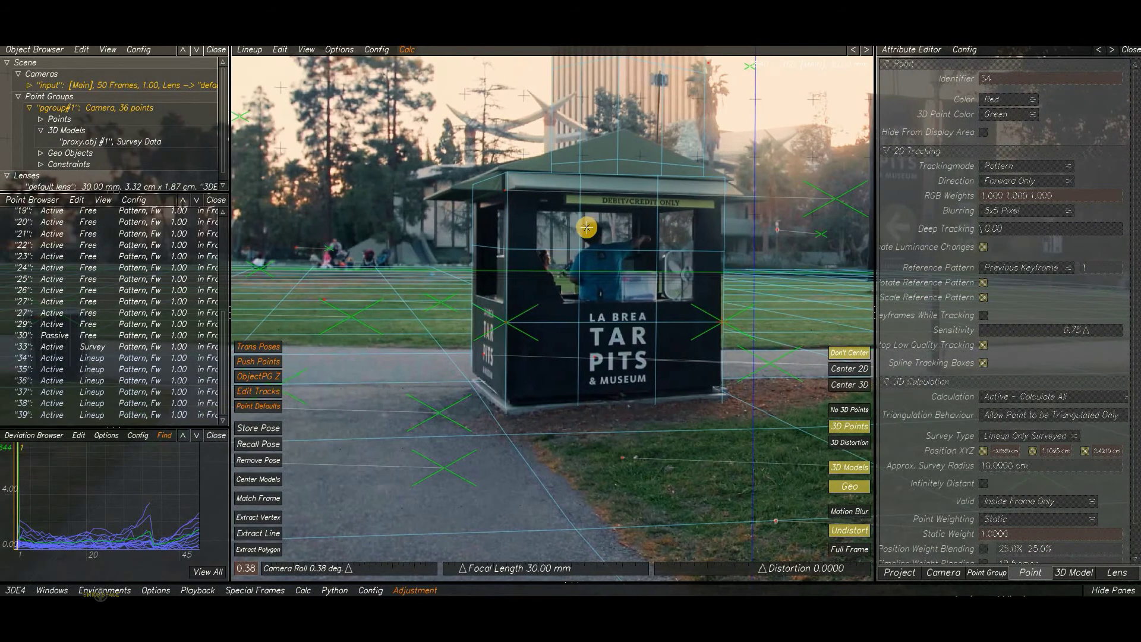
{"action": "key", "text": "Right"}
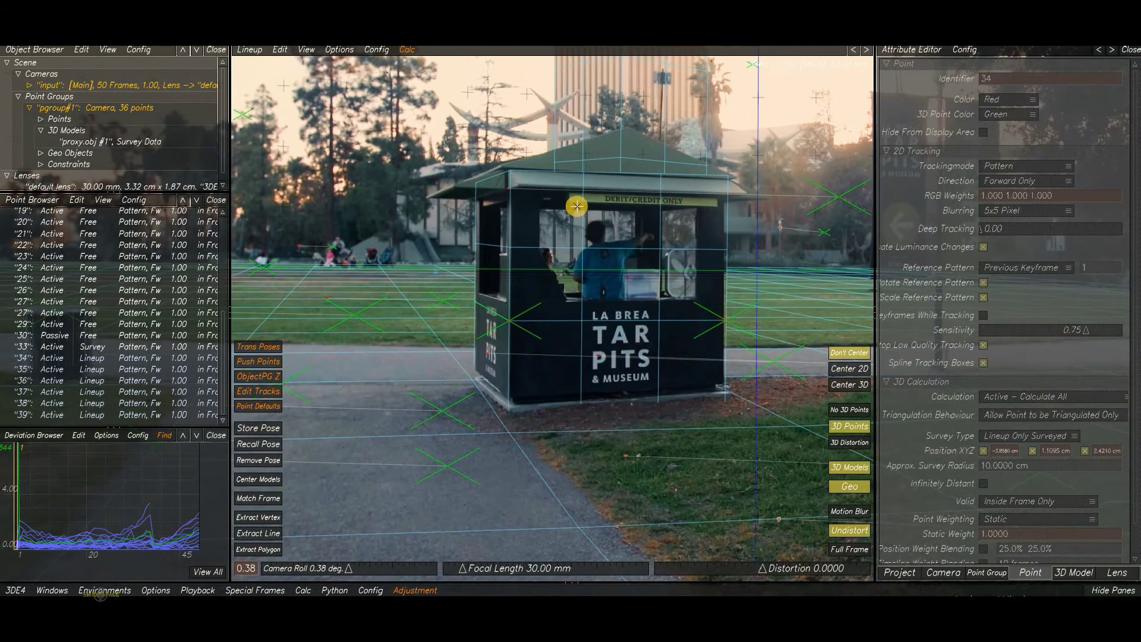
{"action": "key", "text": "Right"}
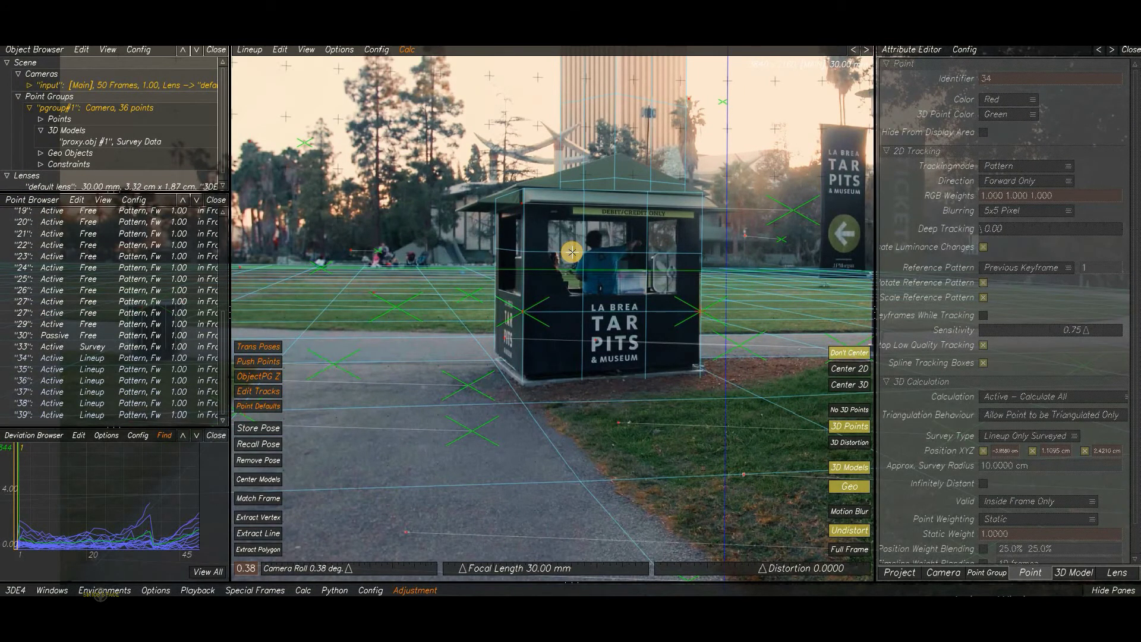
{"action": "scroll", "coordinate": [566, 300], "scroll_direction": "down", "scroll_amount": 3}
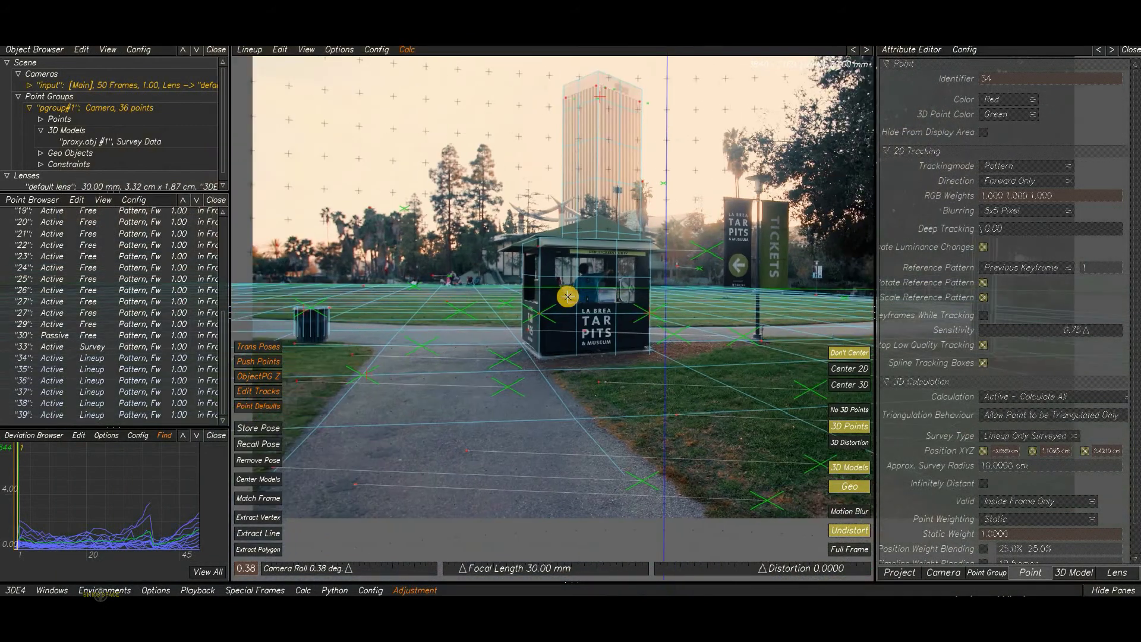
{"action": "middle_click_drag", "start_coordinate": [567, 297], "coordinate": [556, 296]}
{"action": "scroll", "coordinate": [568, 285], "scroll_direction": "down", "scroll_amount": 2}
{"action": "middle_click_drag", "start_coordinate": [683, 308], "coordinate": [642, 309]}
{"action": "scroll", "coordinate": [571, 312], "scroll_direction": "down", "scroll_amount": 1}
{"action": "key", "text": "space"}
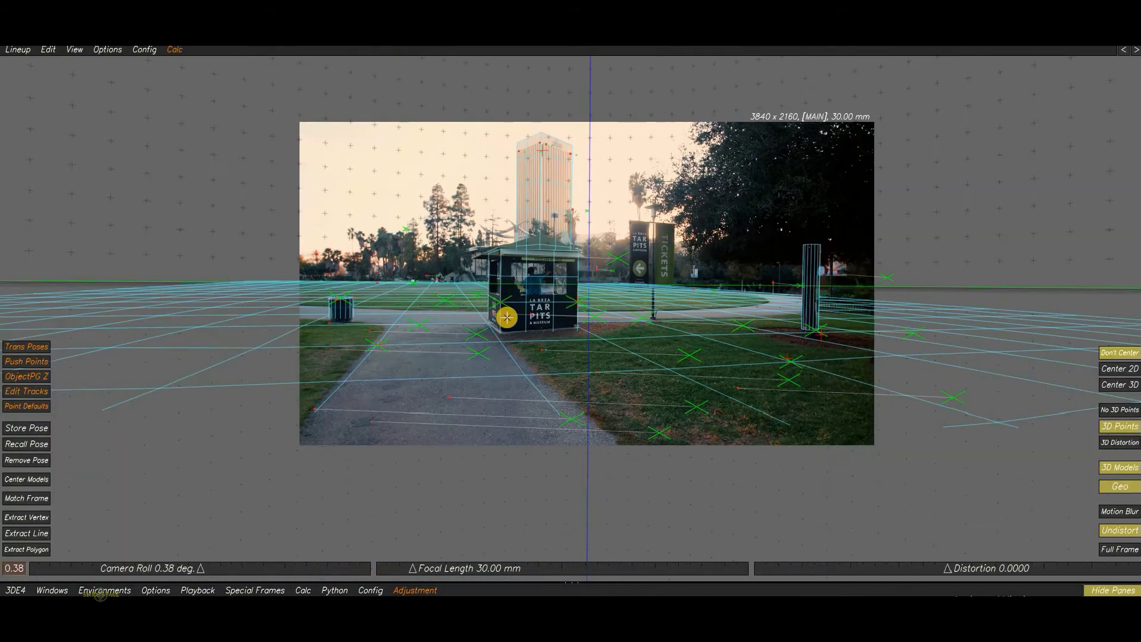
{"action": "scroll", "coordinate": [512, 321], "scroll_direction": "up", "scroll_amount": 2}
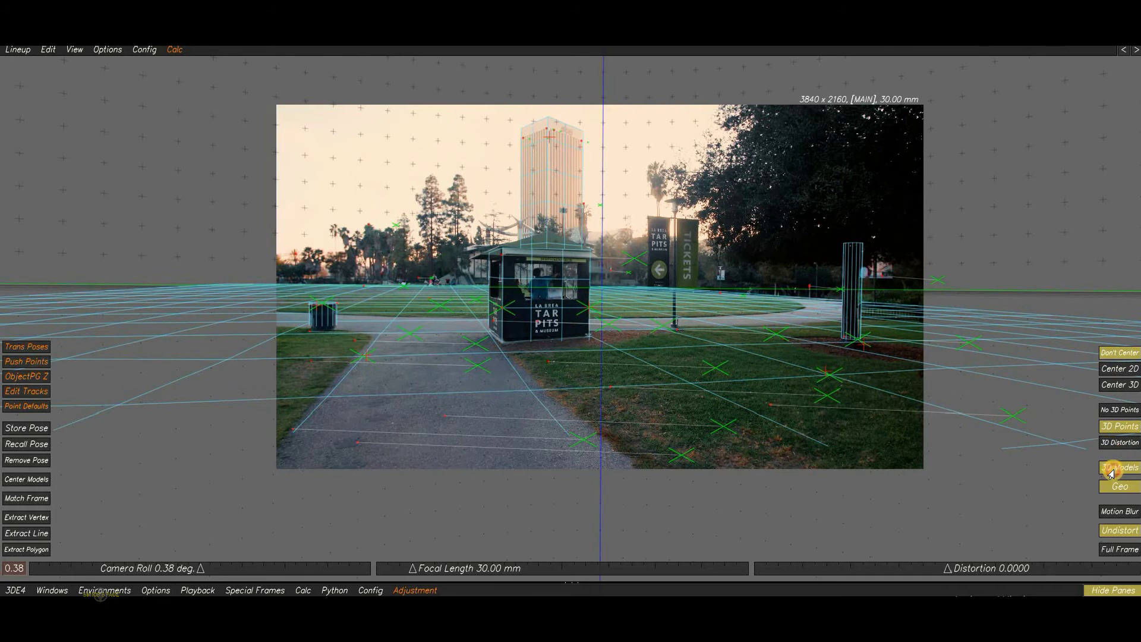
Step: Toggle the 3D models' display repeatedly to compare the proxy geometry with the footage, leaving it shown with the side panes restored
{"action": "left_click", "coordinate": [1111, 470]}
{"action": "left_click", "coordinate": [1111, 469]}
{"action": "left_click", "coordinate": [1111, 469]}
{"action": "left_click", "coordinate": [1111, 469]}
{"action": "left_click", "coordinate": [1111, 469]}
{"action": "left_click", "coordinate": [1111, 470]}
{"action": "left_click", "coordinate": [1111, 469]}
{"action": "key", "text": "m"}
{"action": "key", "text": "m"}
{"action": "key", "text": "m"}
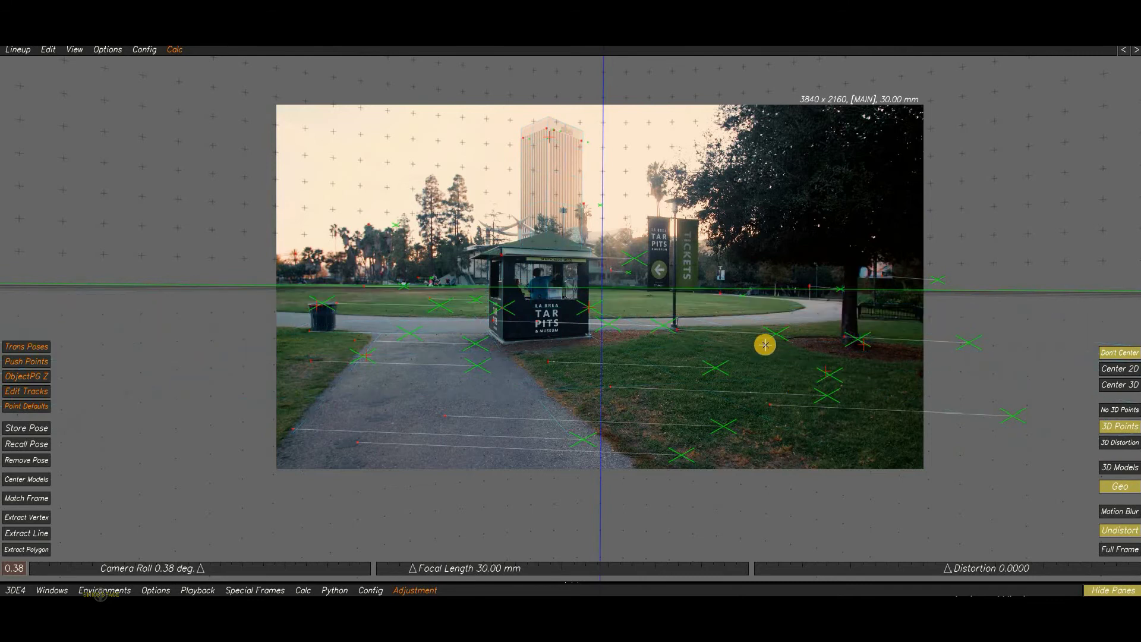
{"action": "key", "text": "space"}
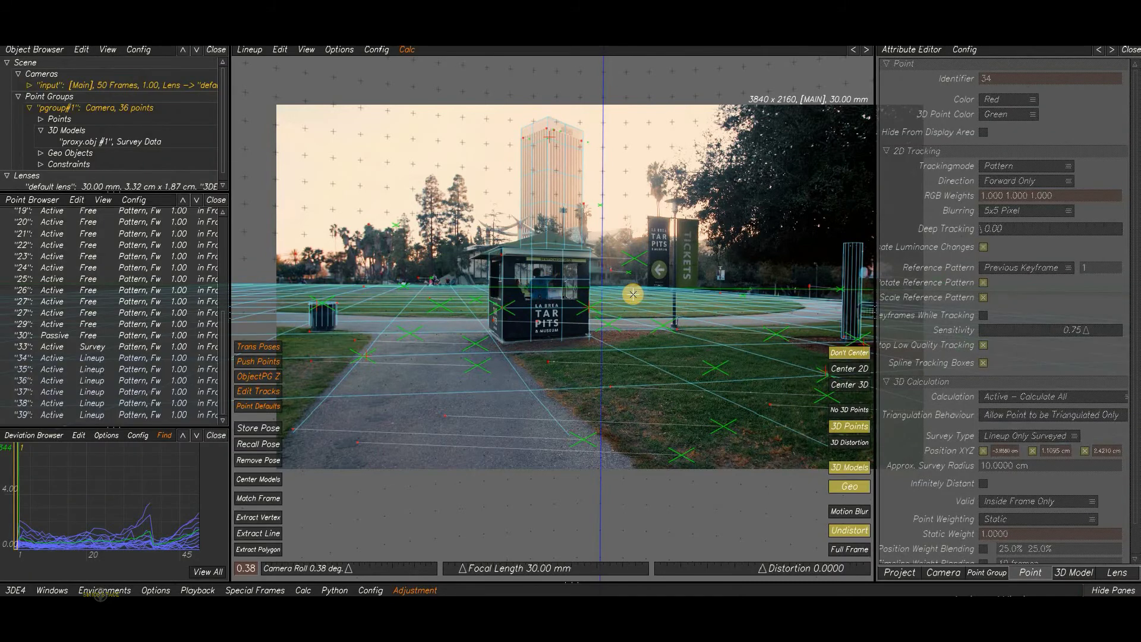
{"action": "middle_click_drag", "start_coordinate": [576, 275], "coordinate": [583, 288]}
{"action": "scroll", "coordinate": [585, 291], "scroll_direction": "down", "scroll_amount": 1}
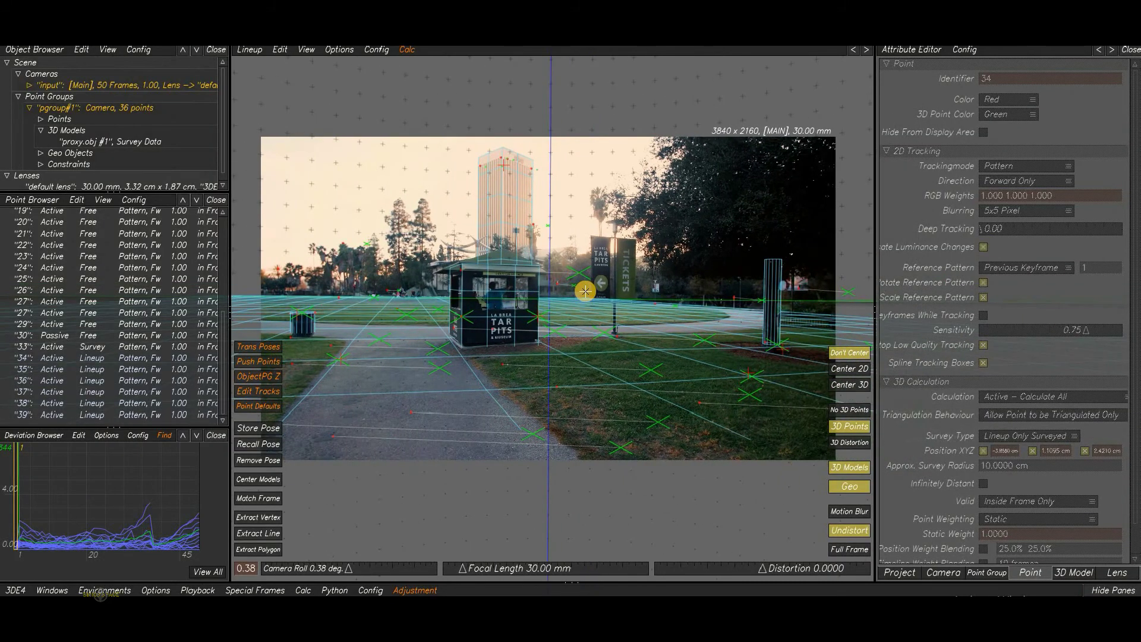